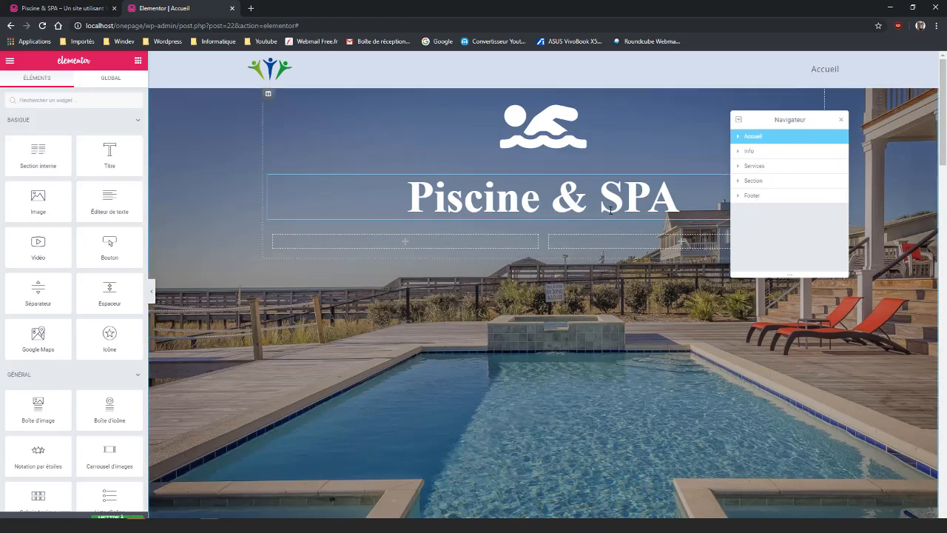
Step: Save the pending Accueil page changes and return to the WordPress page editor
click(9, 62)
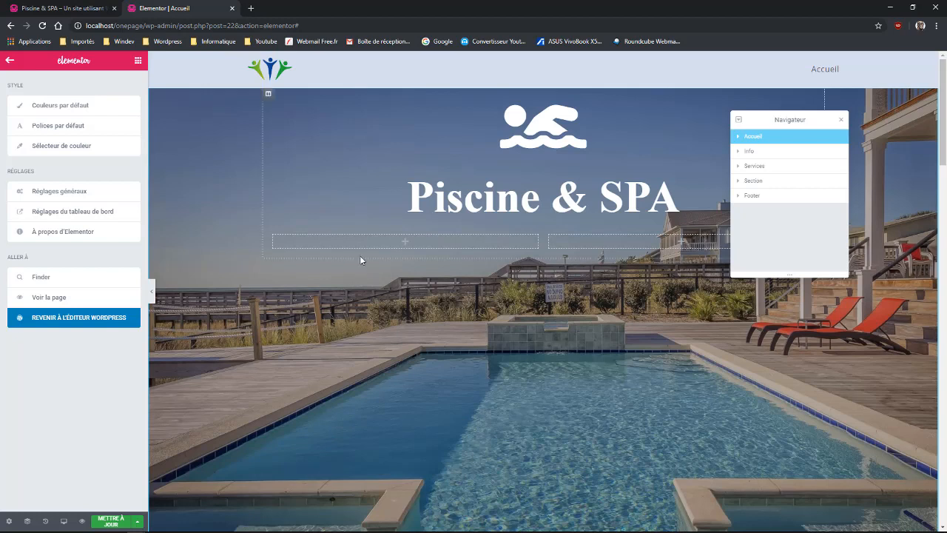
click(62, 321)
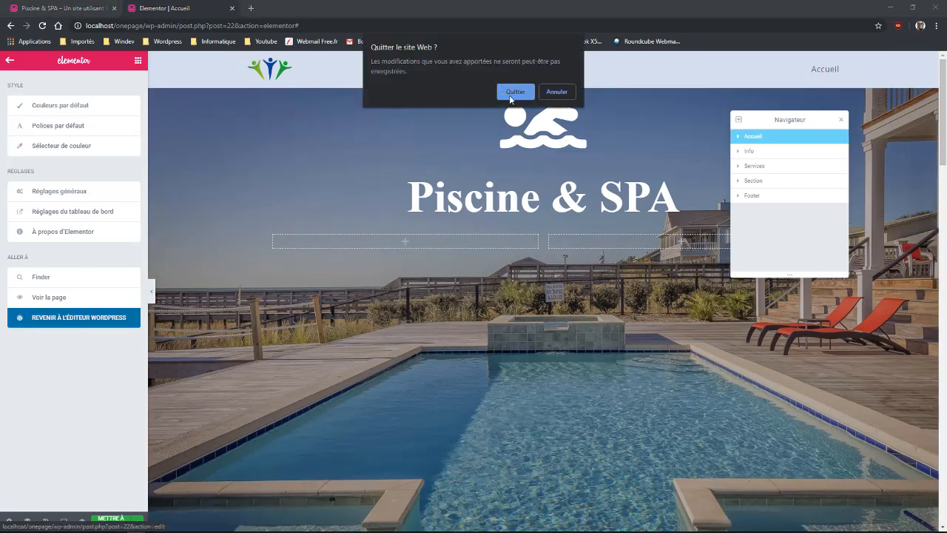
click(568, 93)
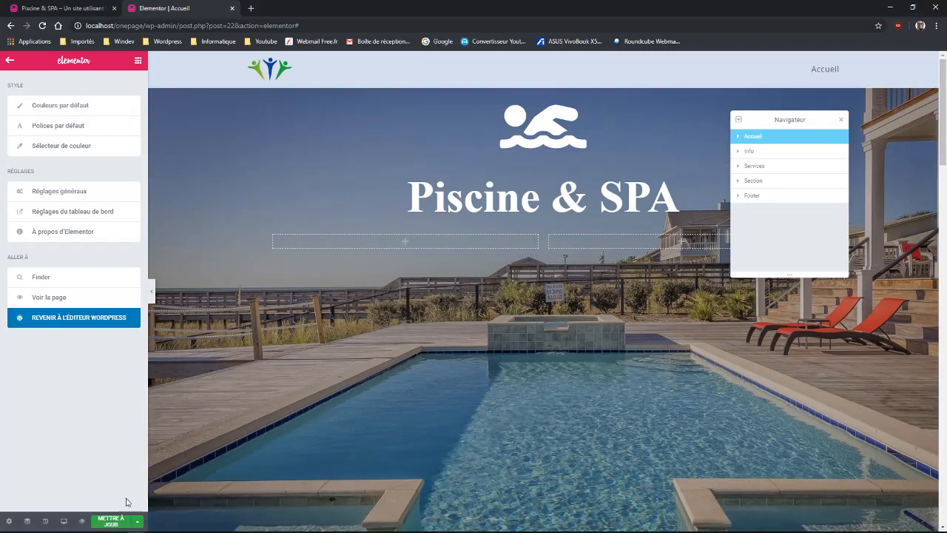
click(111, 521)
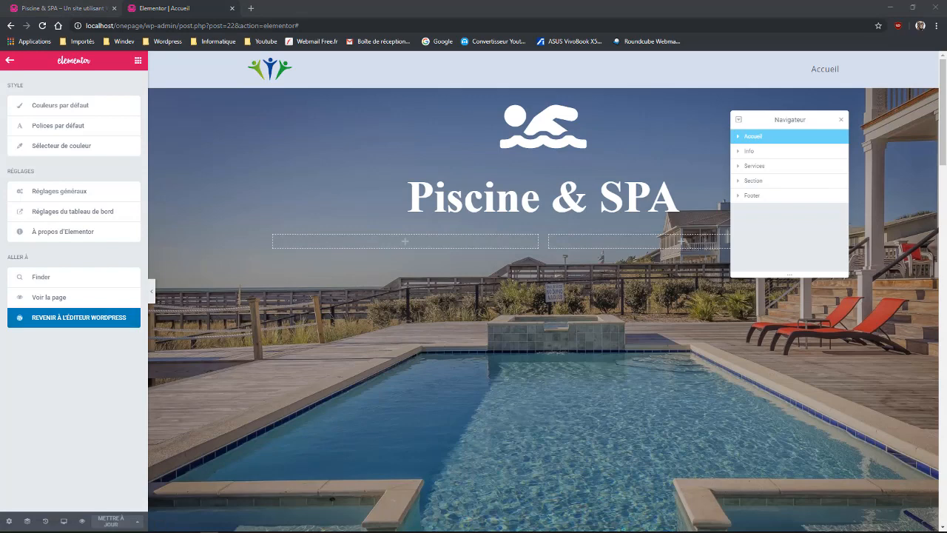
click(71, 321)
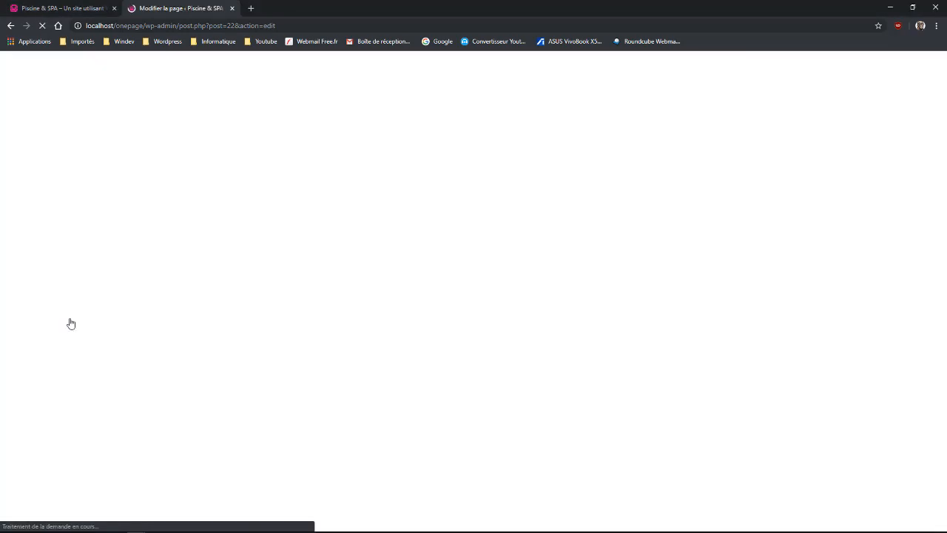
Step: Open the site's navigation menu management page
mouse_move(48, 376)
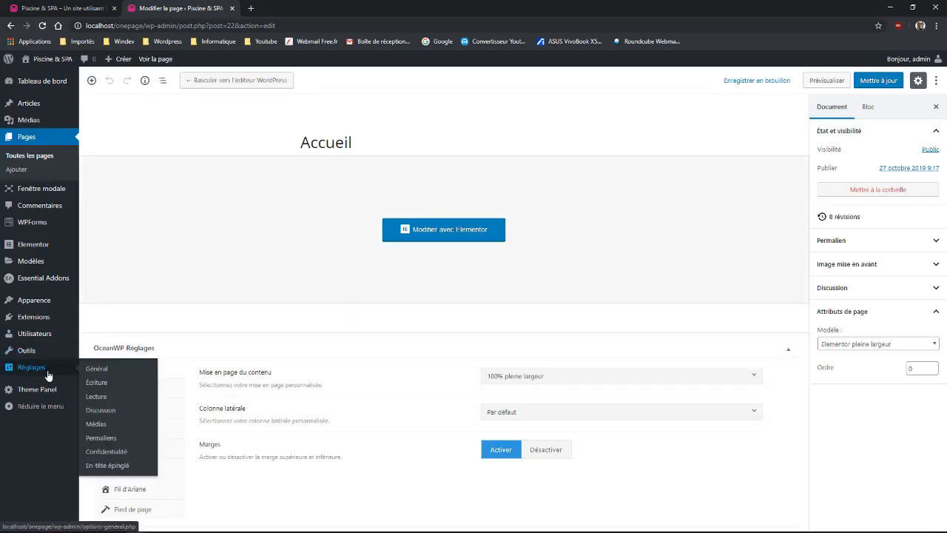
mouse_move(39, 303)
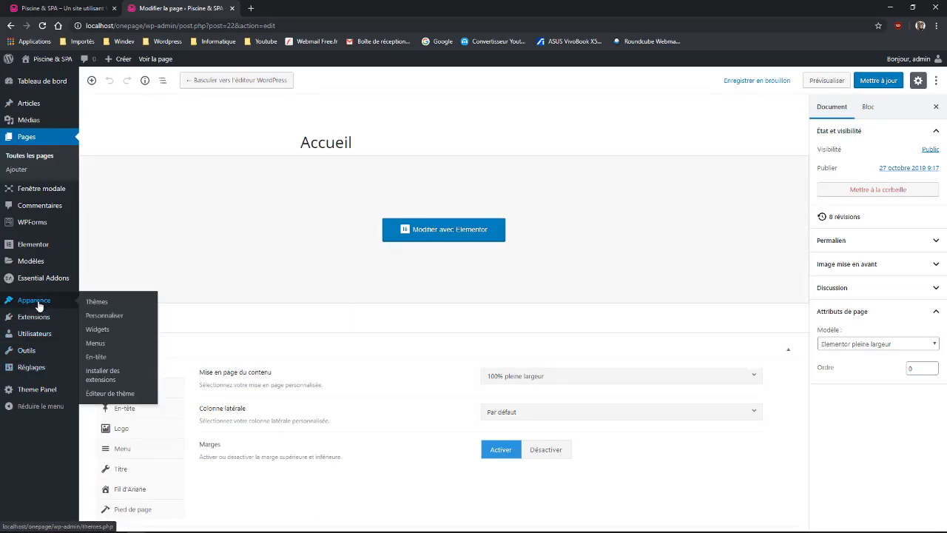
click(98, 344)
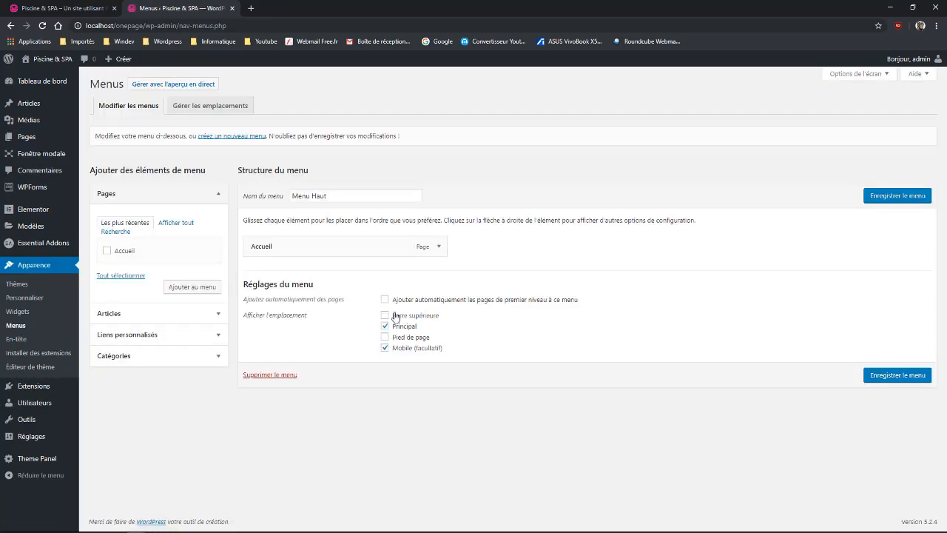
Step: Add a custom link to Menu Haut with the address #Info and the link text Informations
click(220, 334)
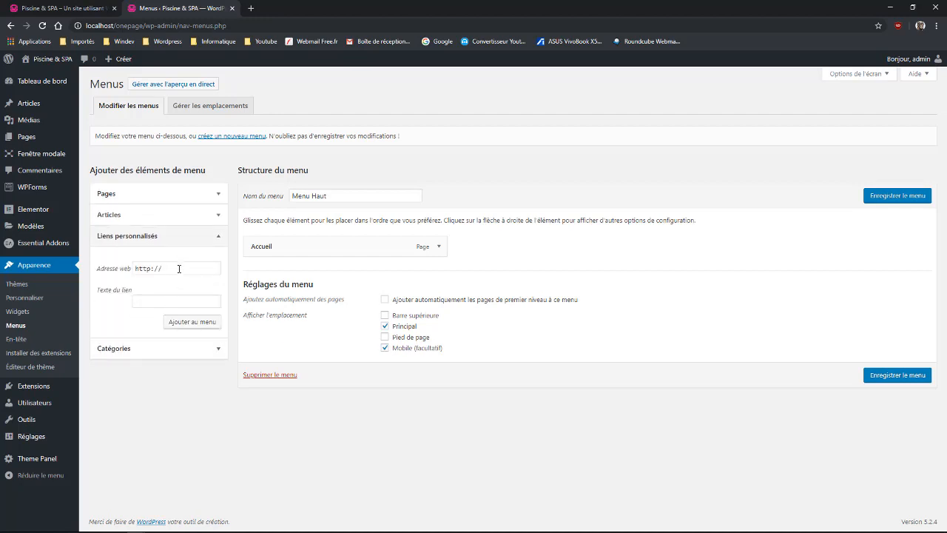
drag(179, 271, 86, 264)
text(#)
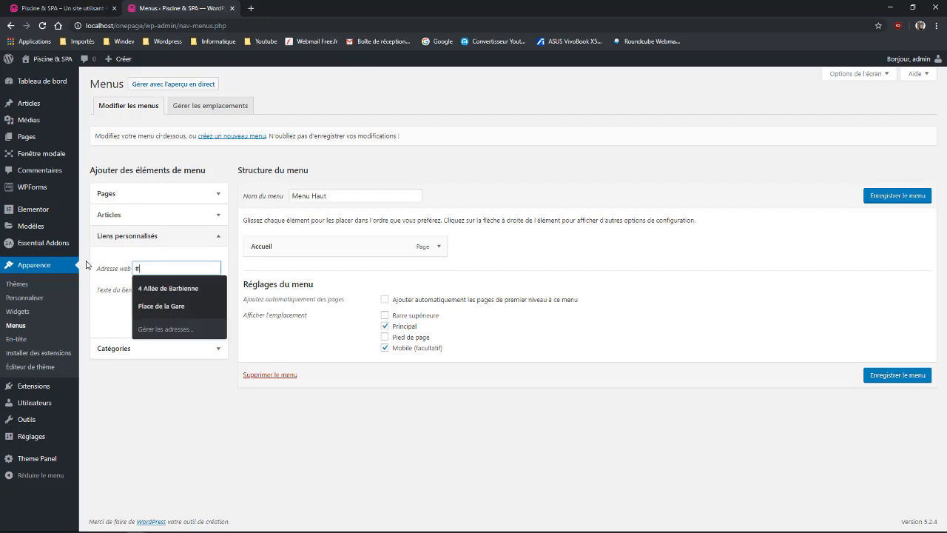
text(1)
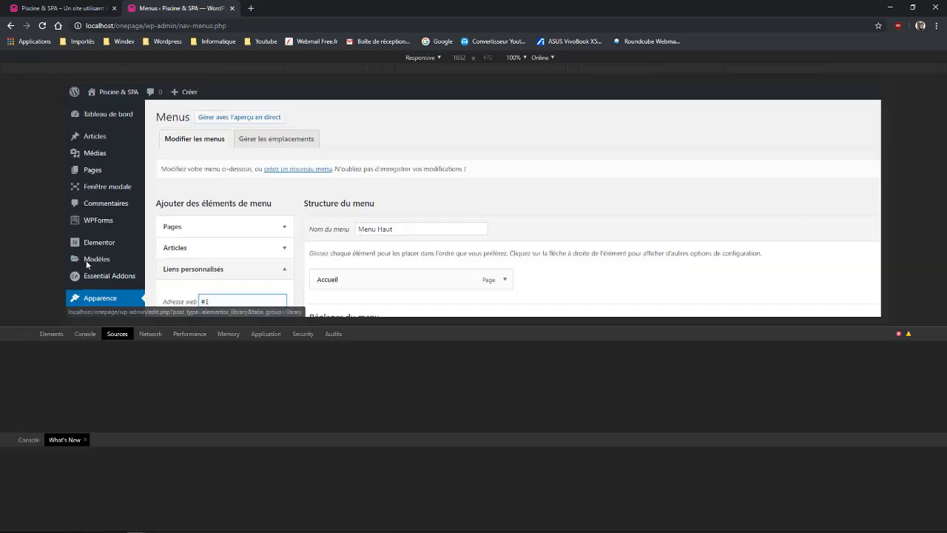
key(BackSpace)
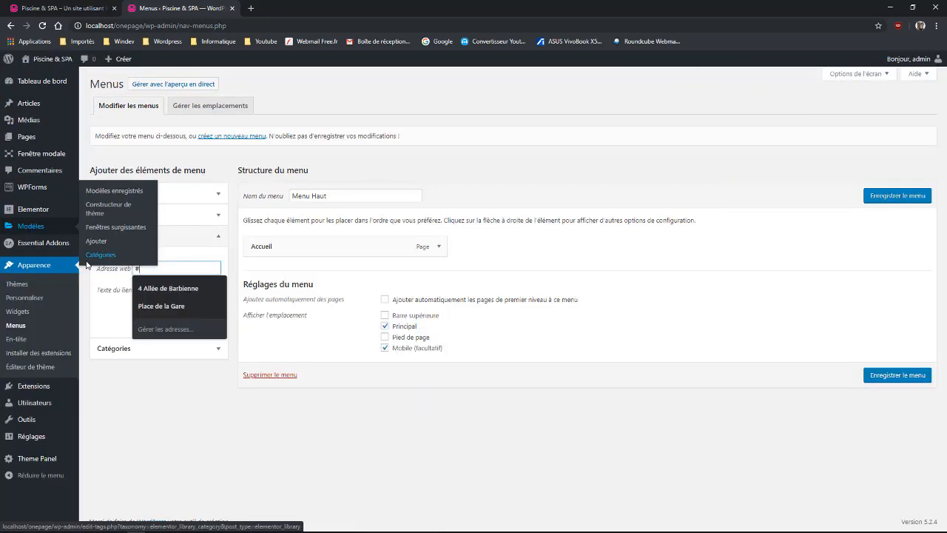
text(1)
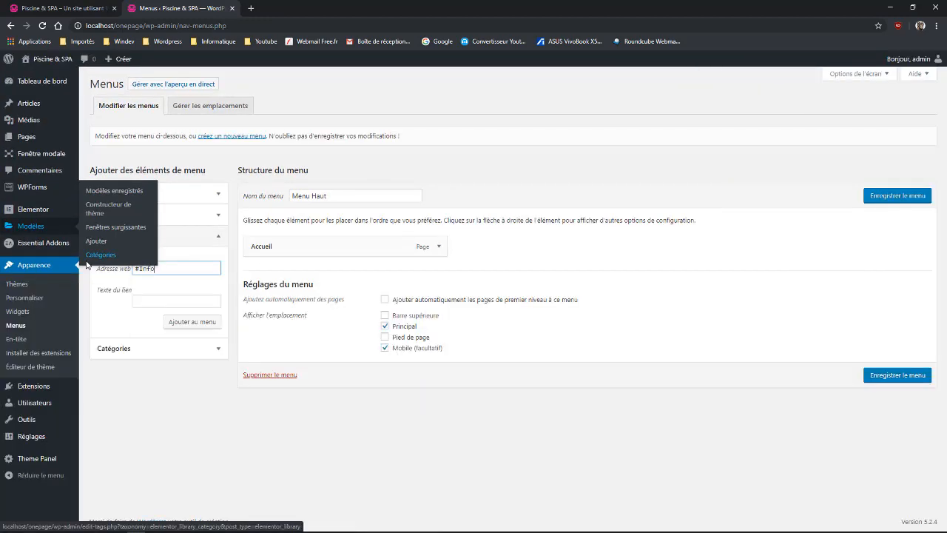
click(147, 302)
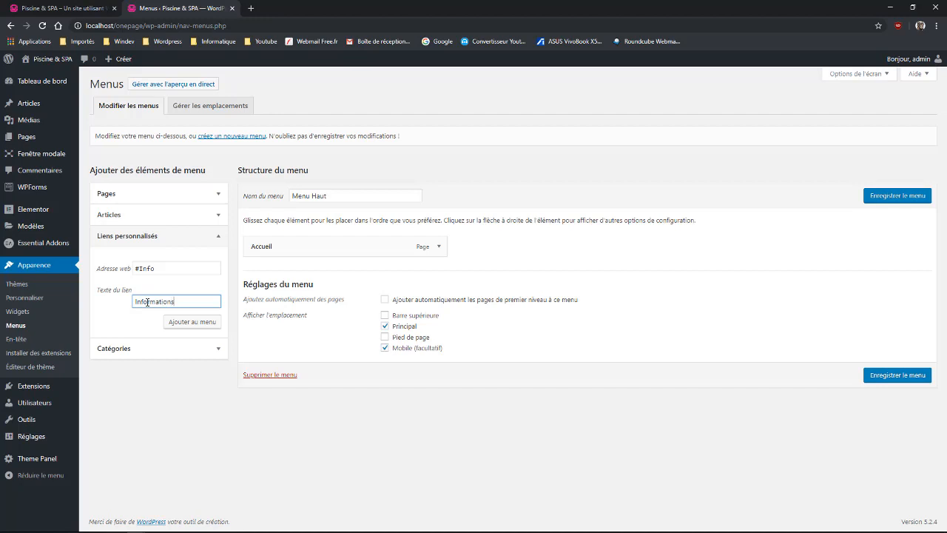
click(187, 327)
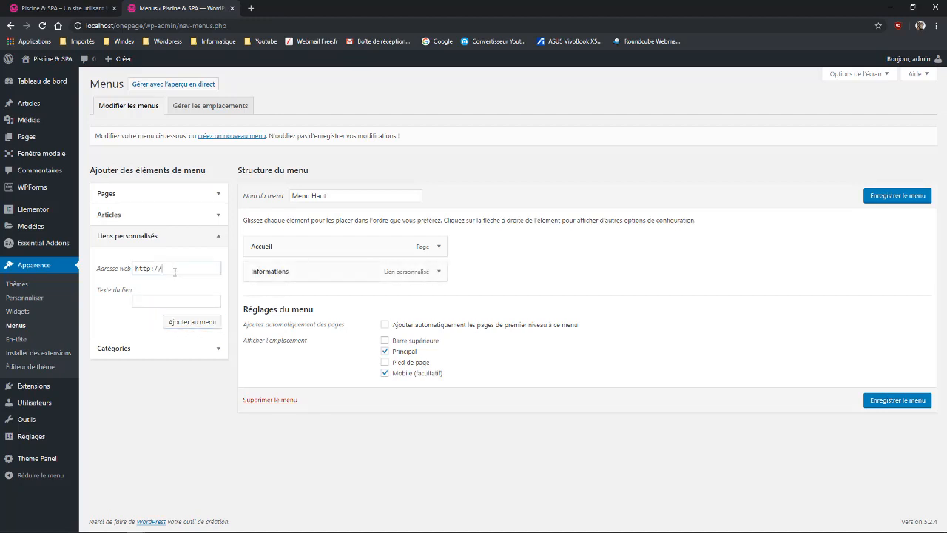
Step: Add a custom link to Menu Haut with the address #Services and the link text Services
drag(180, 269, 55, 268)
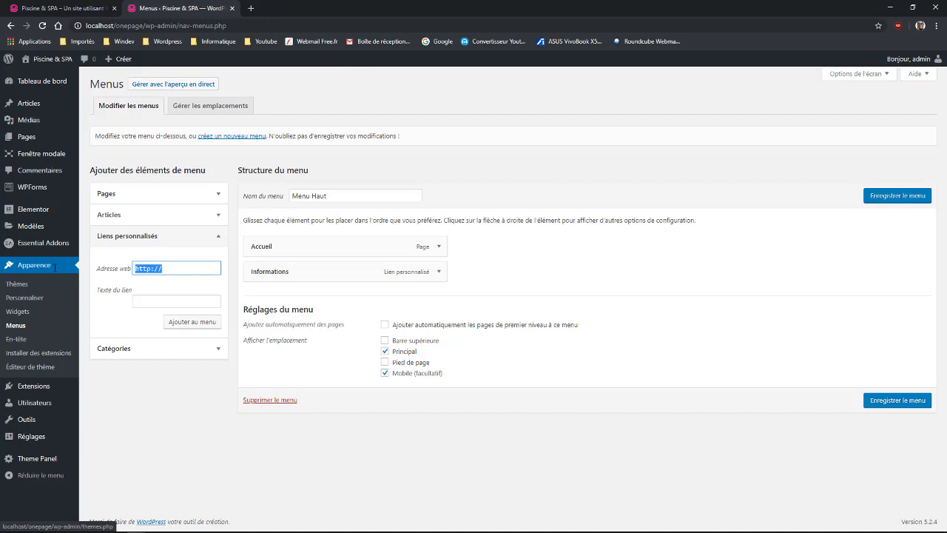
text(#)
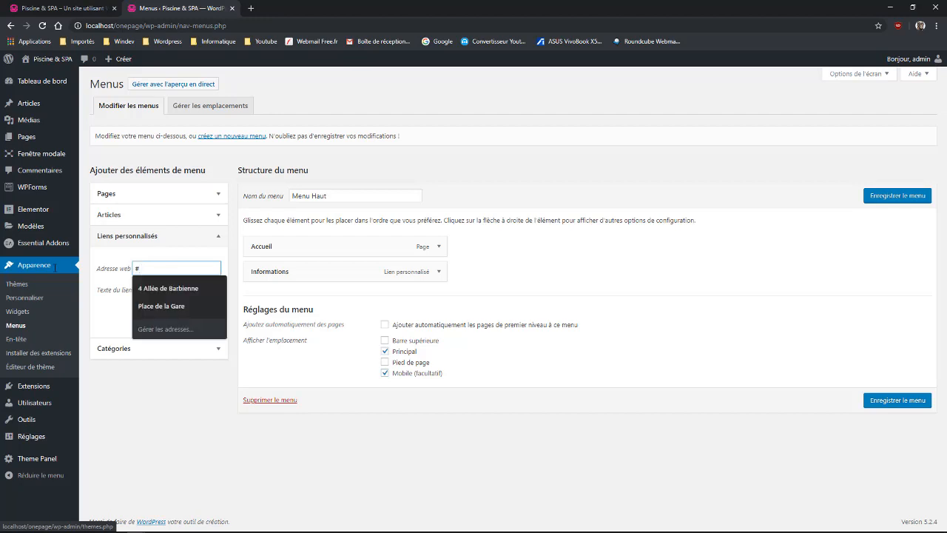
text(Services)
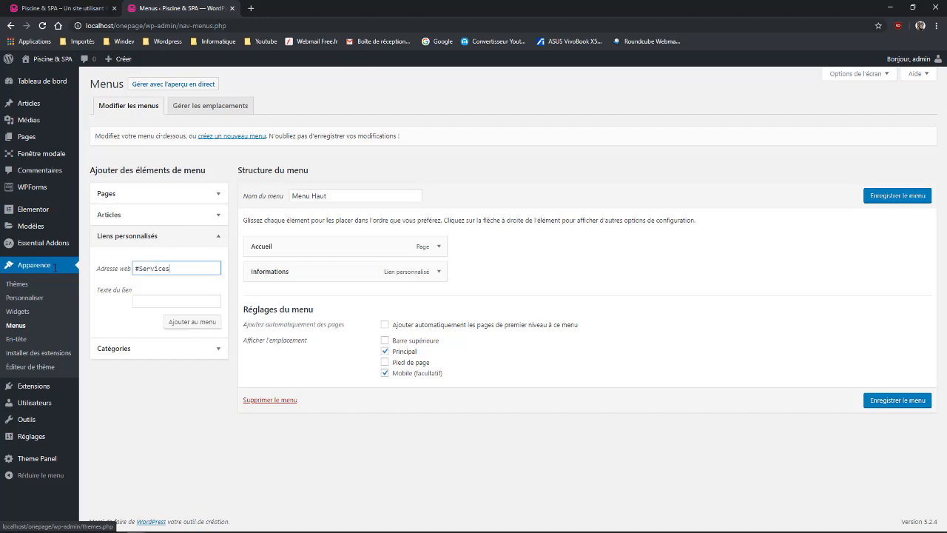
click(144, 301)
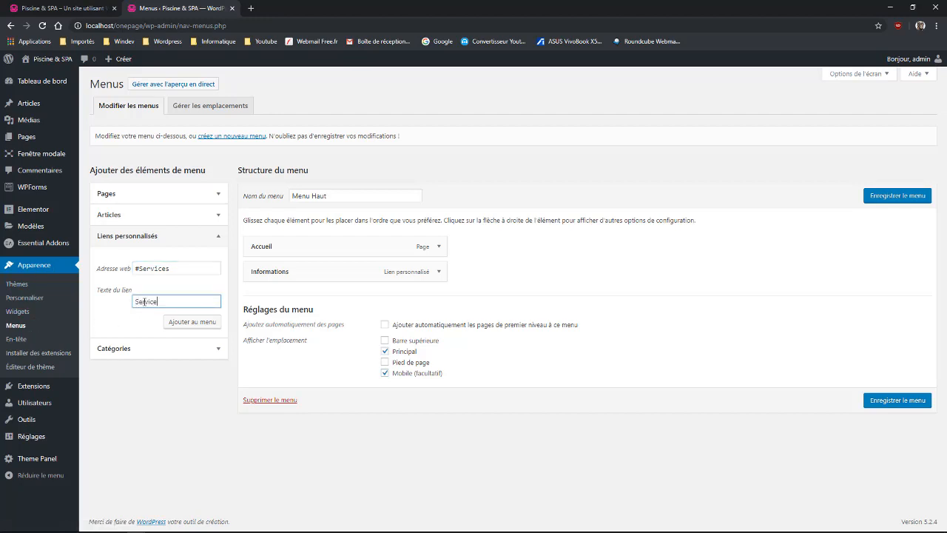
click(192, 320)
Step: Add a custom link to Menu Haut with the address #Footer and the link text Footer
drag(163, 264, 111, 268)
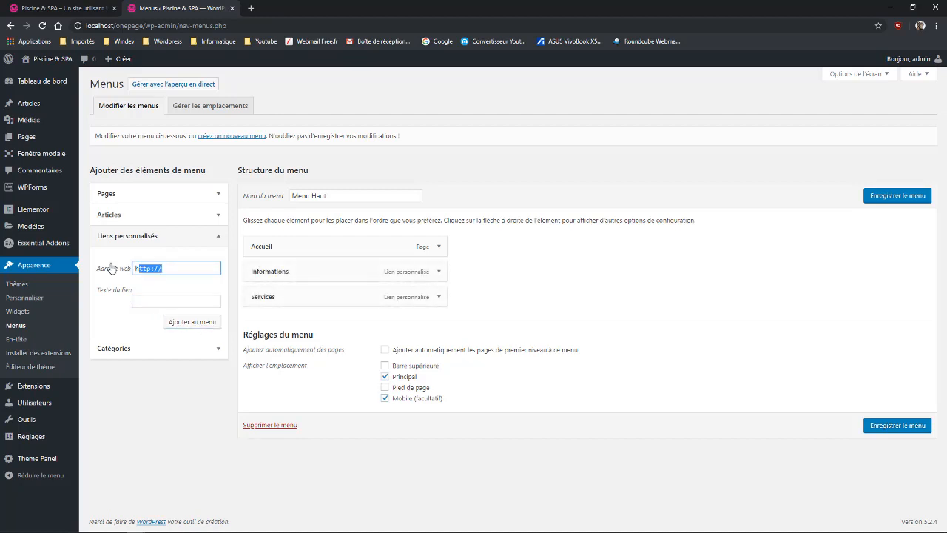
text(#)
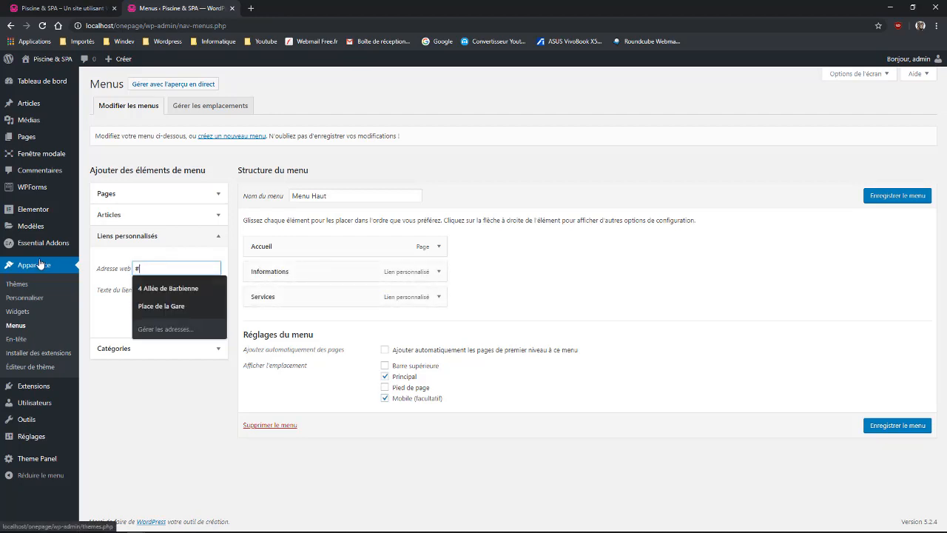
text(Footer)
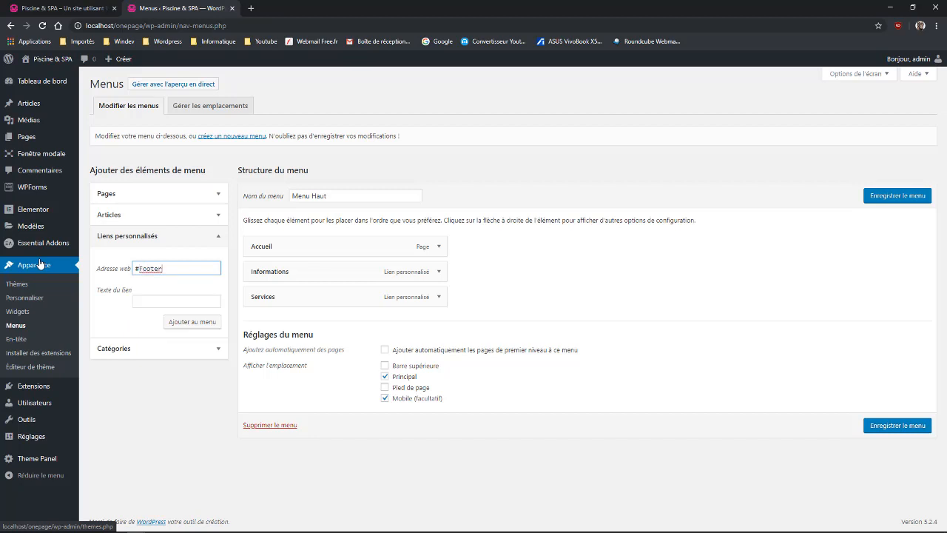
key(Tab)
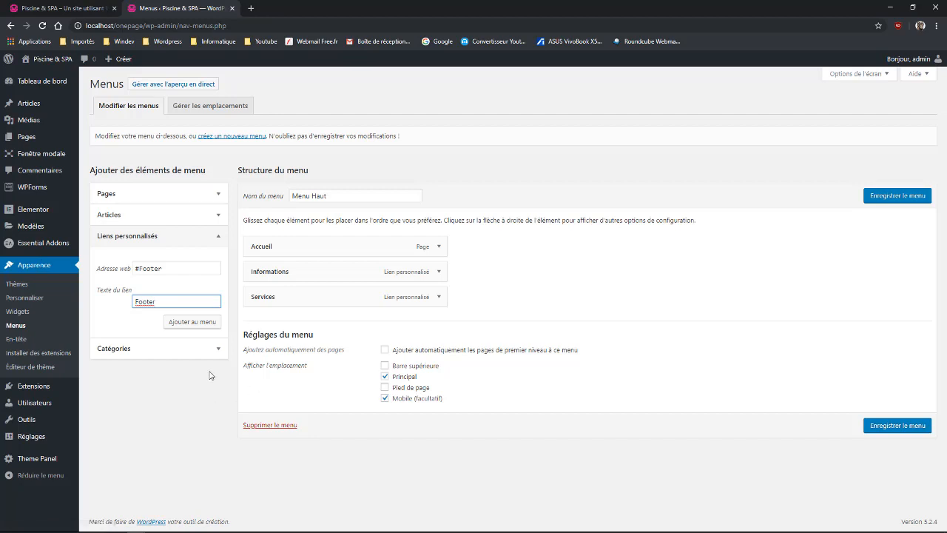
click(194, 322)
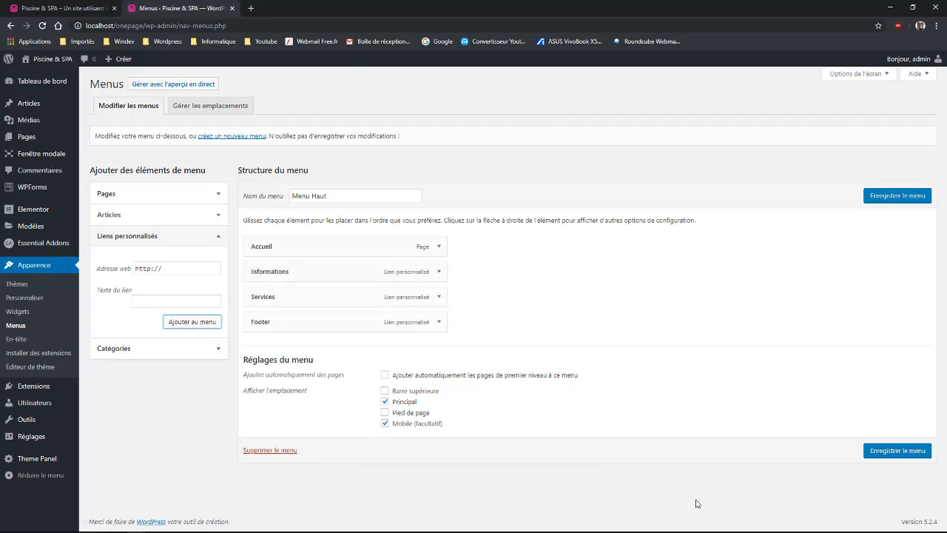
Step: Save Menu Haut and reload the live home page to check its navigation
click(895, 197)
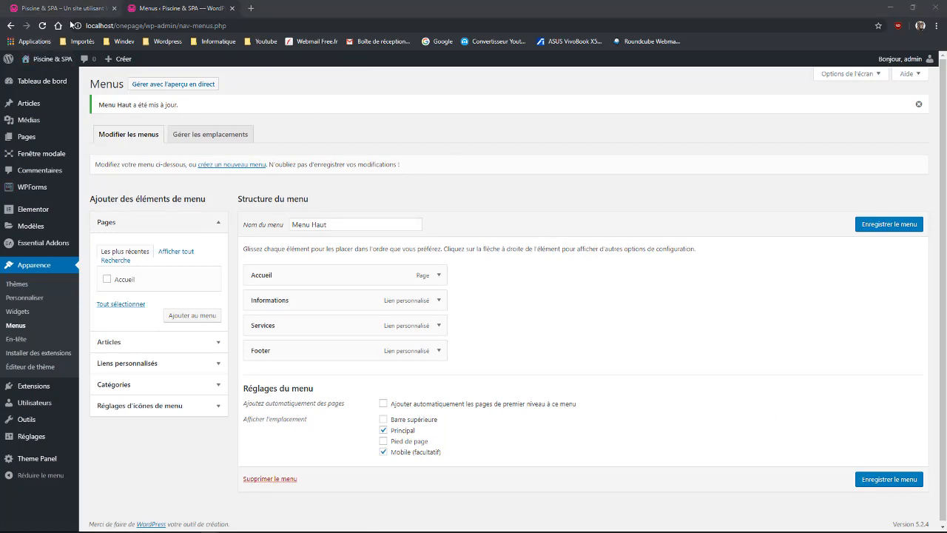
click(74, 12)
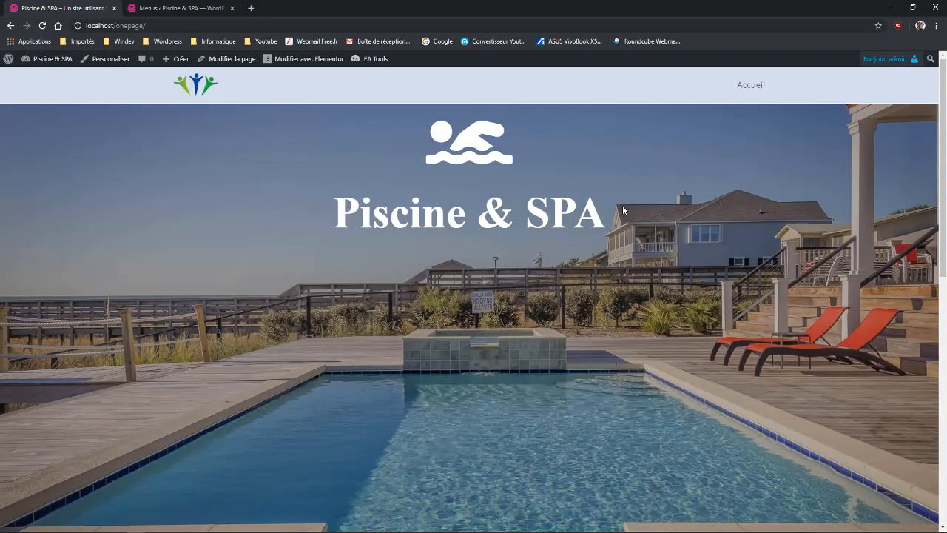
click(754, 87)
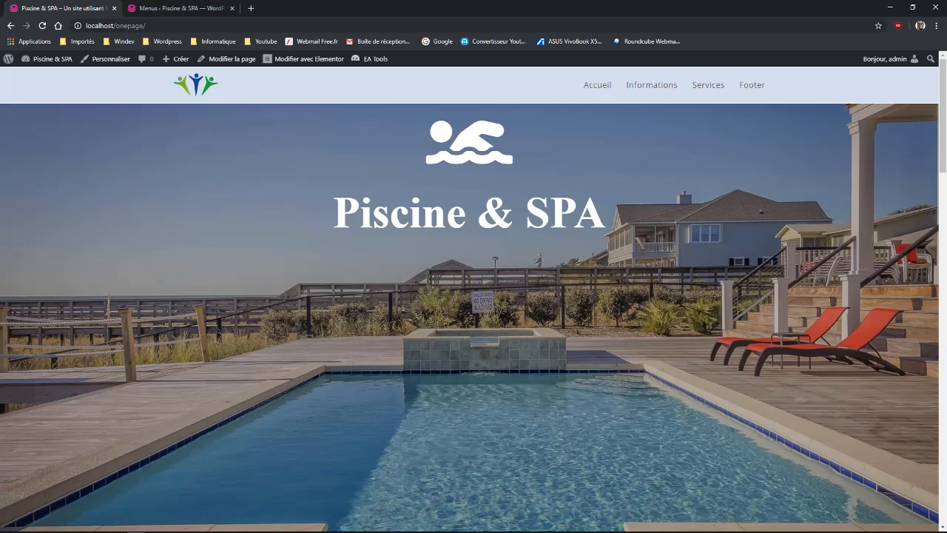
Step: Return to the site administration and open the Accueil page for editing with Elementor
key(ctrl+Tab)
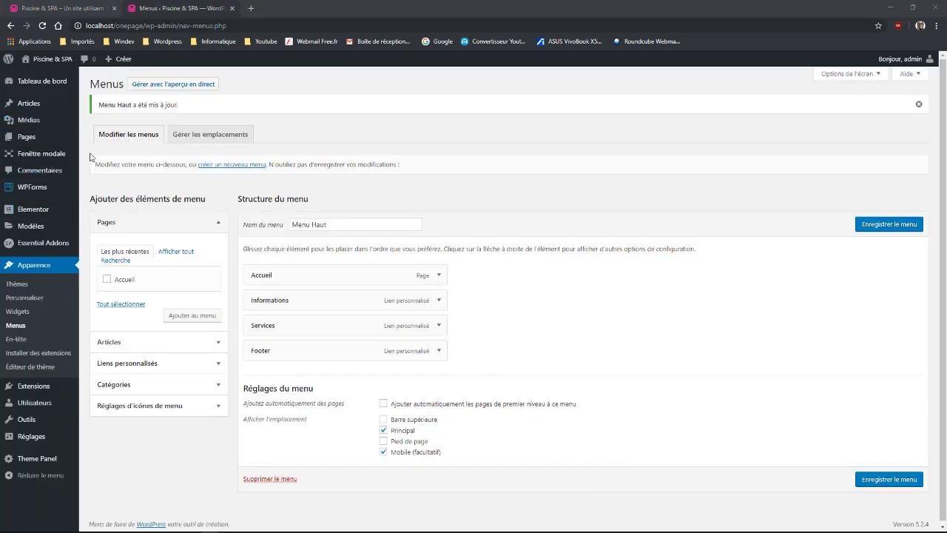
click(21, 137)
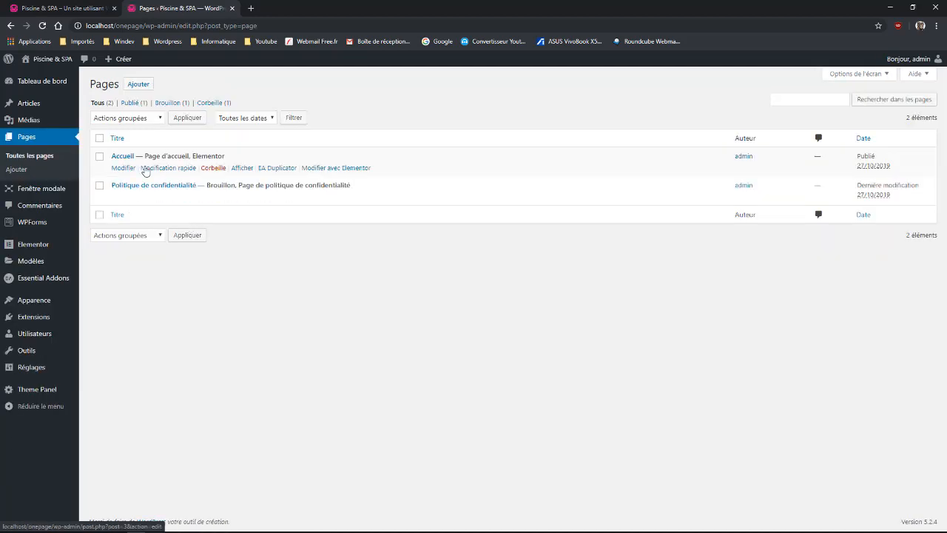
click(122, 156)
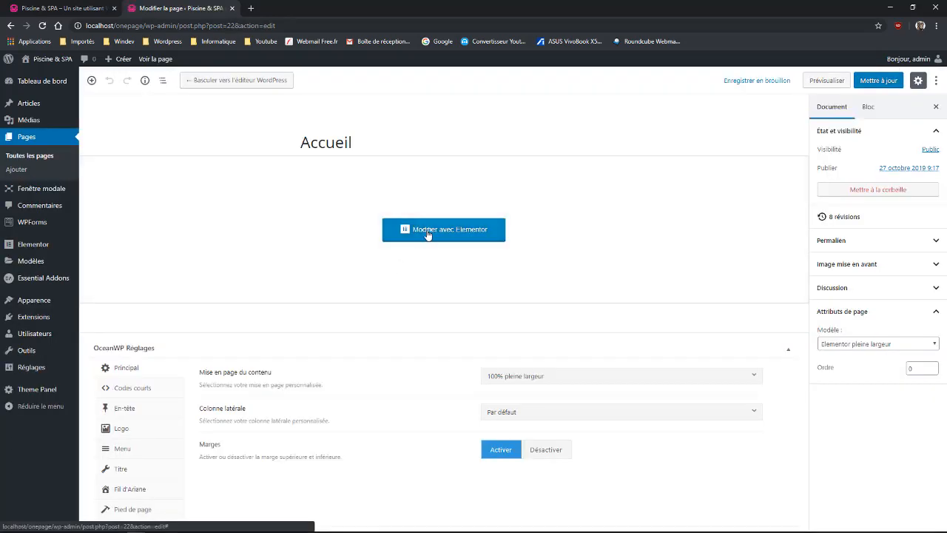
click(427, 233)
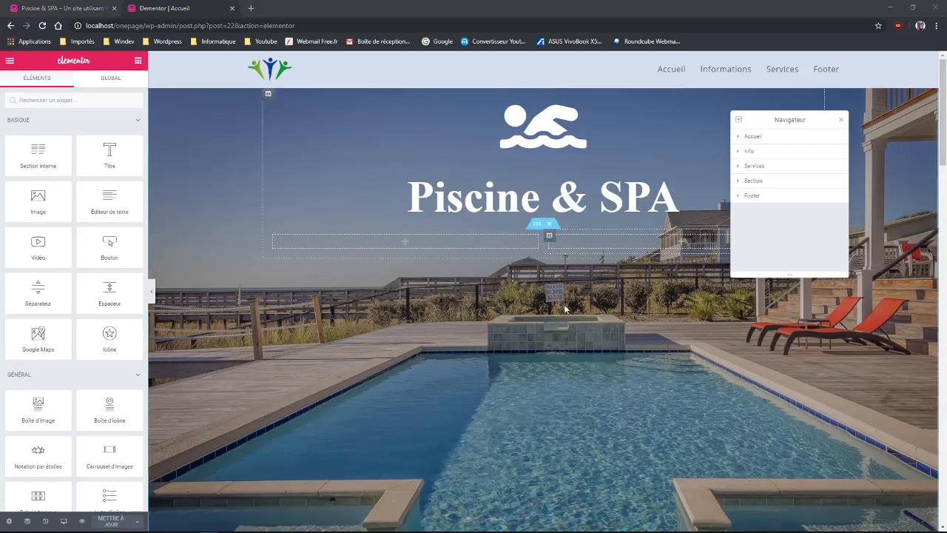
Step: Set the CSS ID of the Info section below the pool image to Info
scroll(554, 316, down, 5)
scroll(552, 322, down, 1)
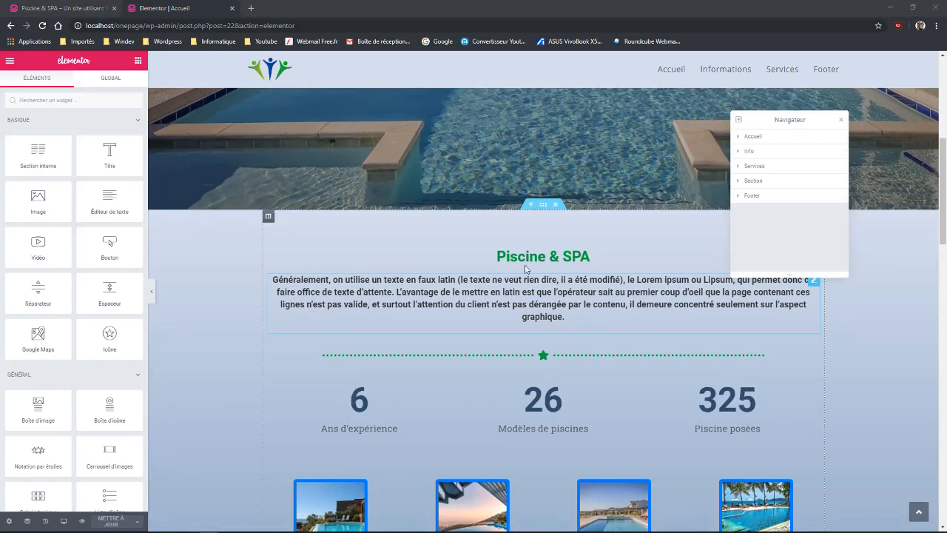
click(542, 205)
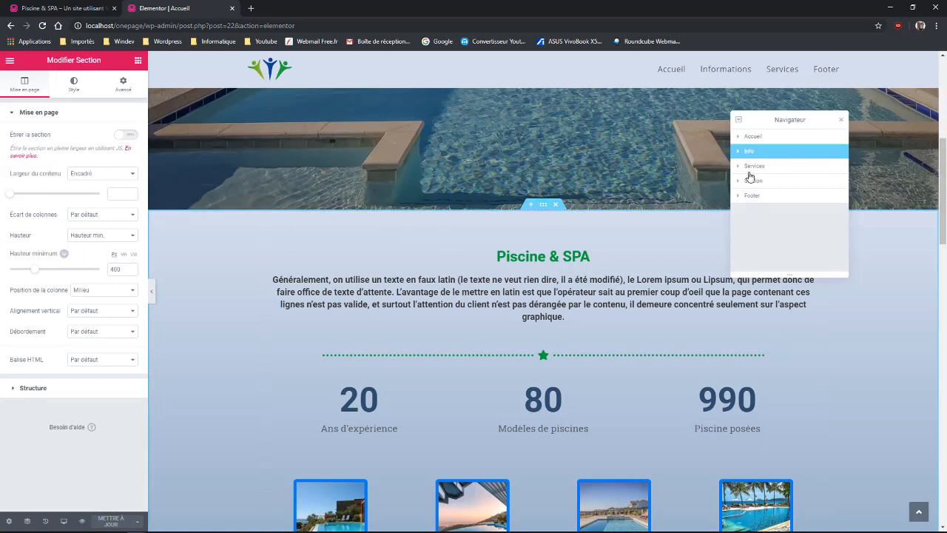
click(124, 86)
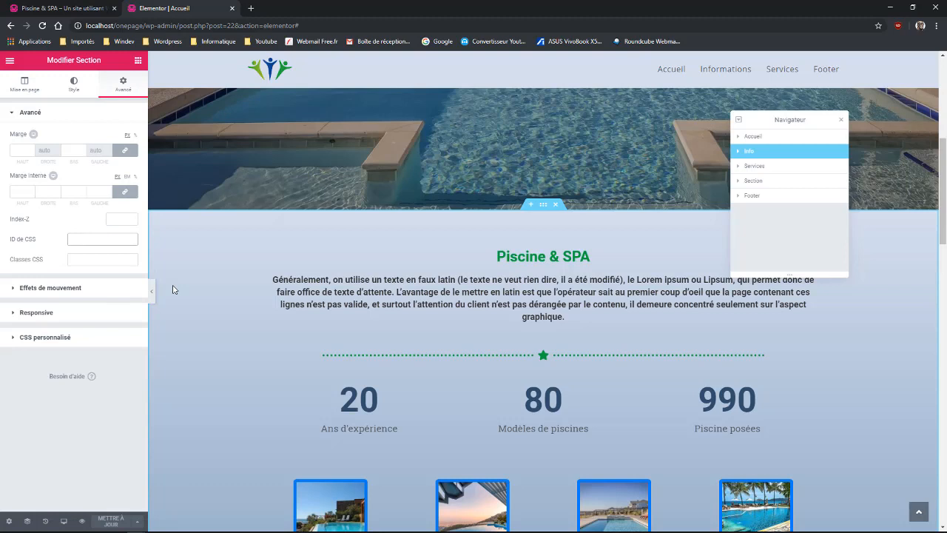
text(info)
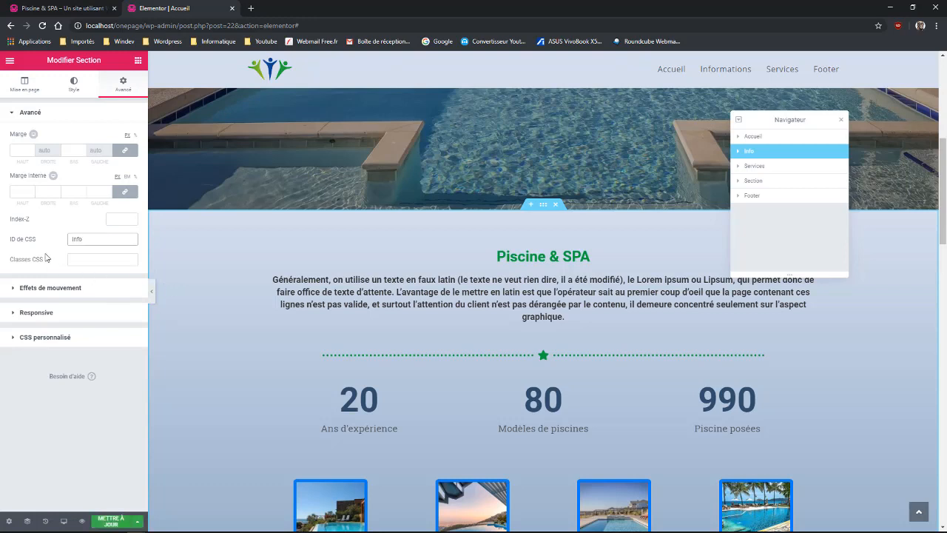
Step: Set the CSS ID of the Services section, with the swimmer in the straw hat, to Services
click(759, 167)
scroll(662, 241, down, 3)
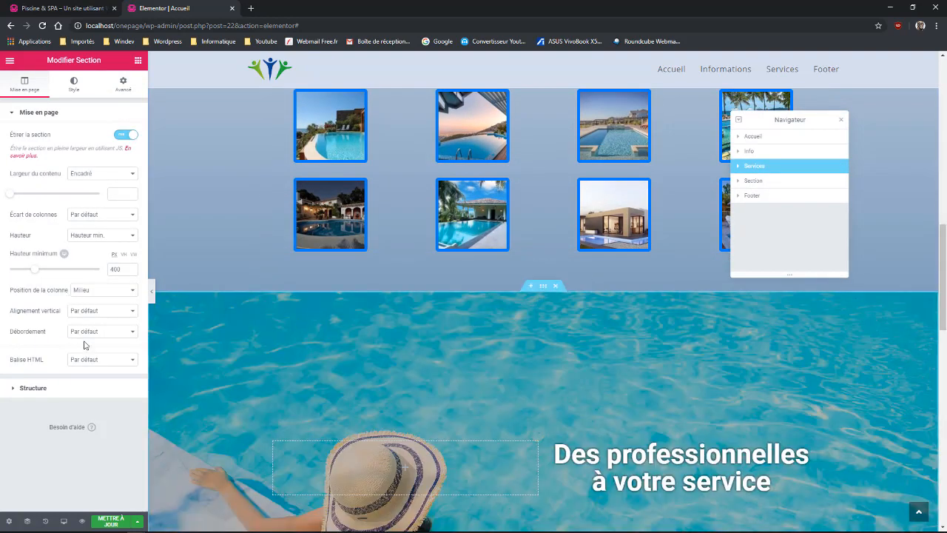
click(123, 83)
click(101, 238)
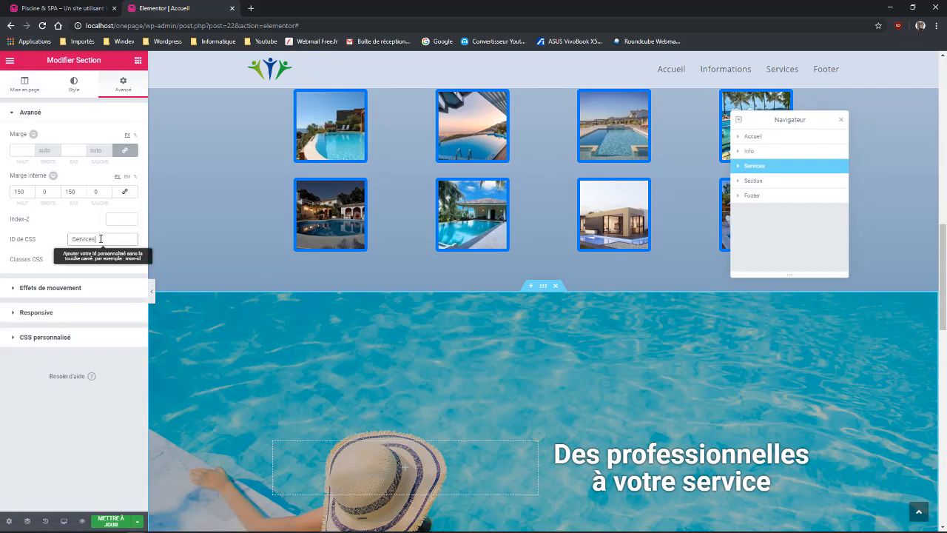
Step: Set the CSS ID of the Footer section to Footer and update the page
click(754, 197)
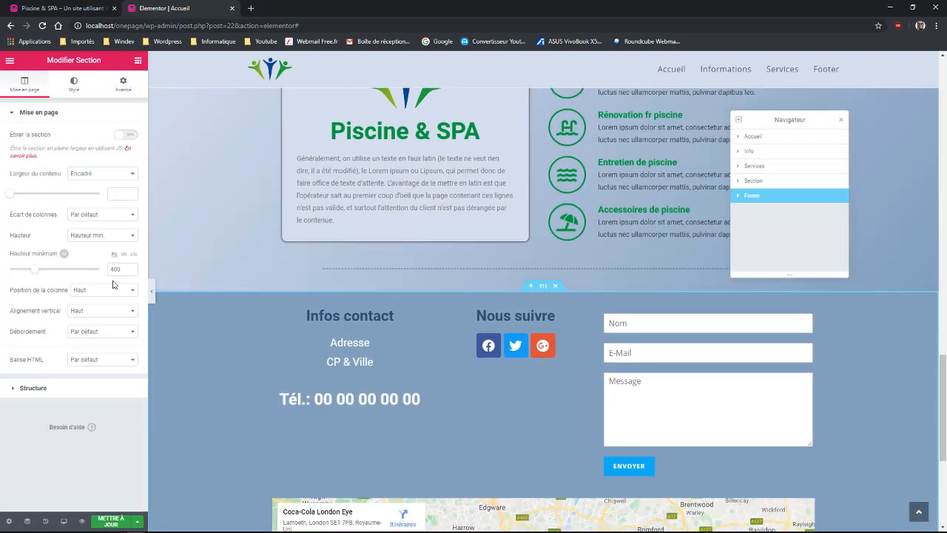
click(123, 84)
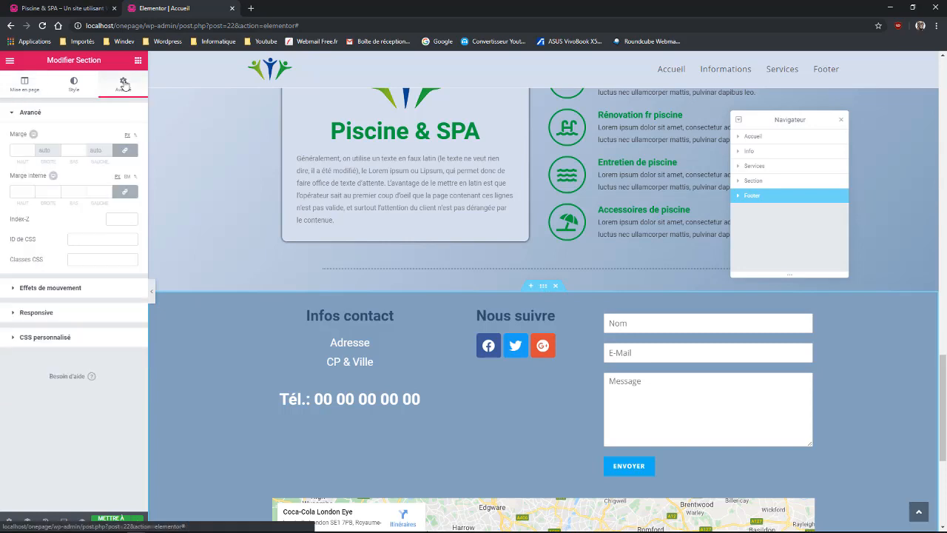
click(87, 240)
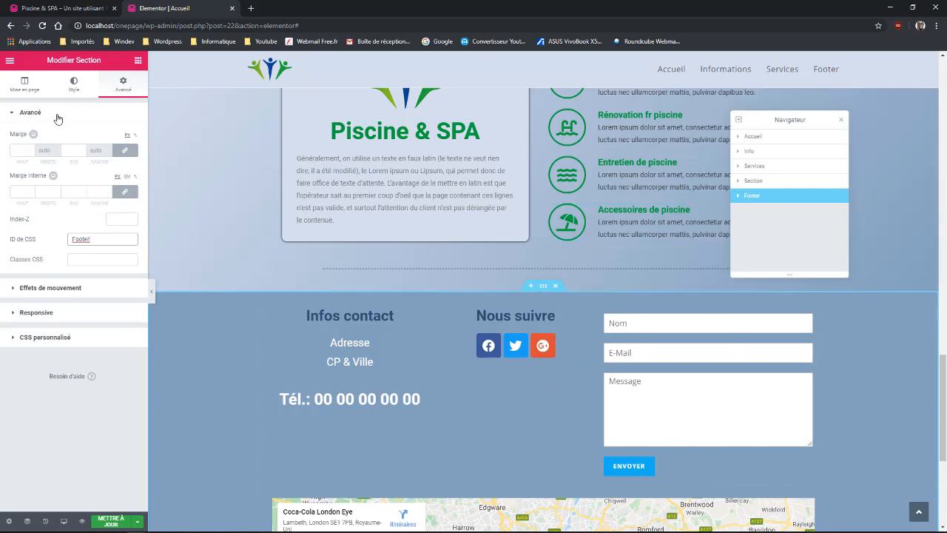
click(114, 518)
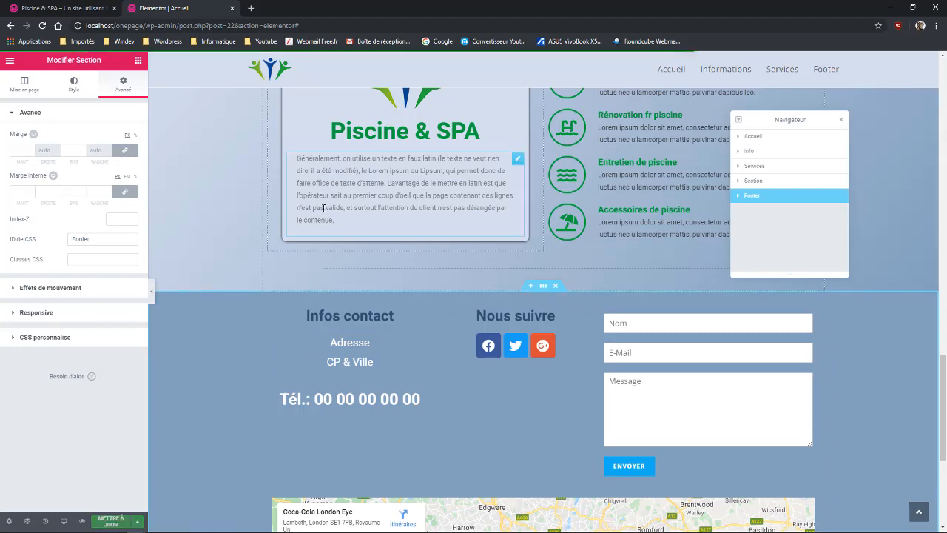
Step: Test the Informations, Services and Footer links of the navigation on the live home page
click(69, 11)
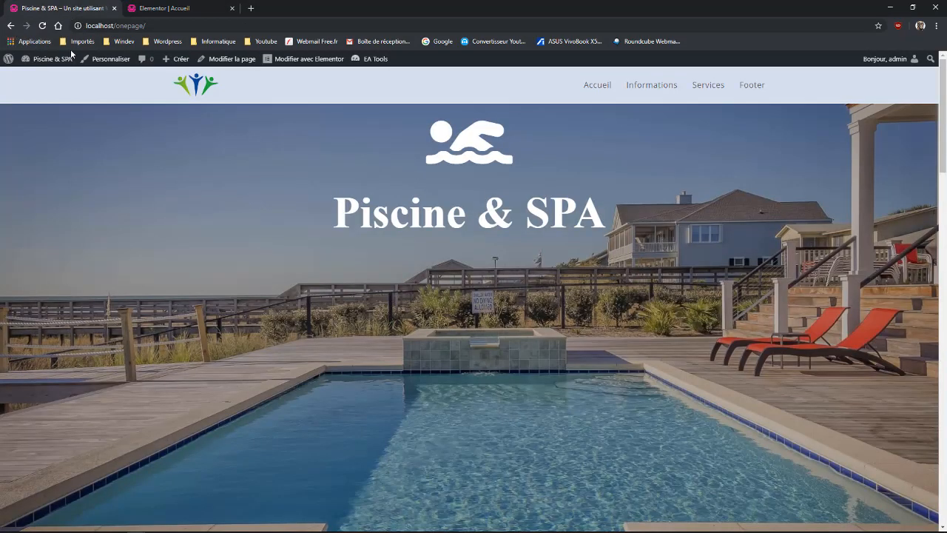
click(196, 86)
click(644, 89)
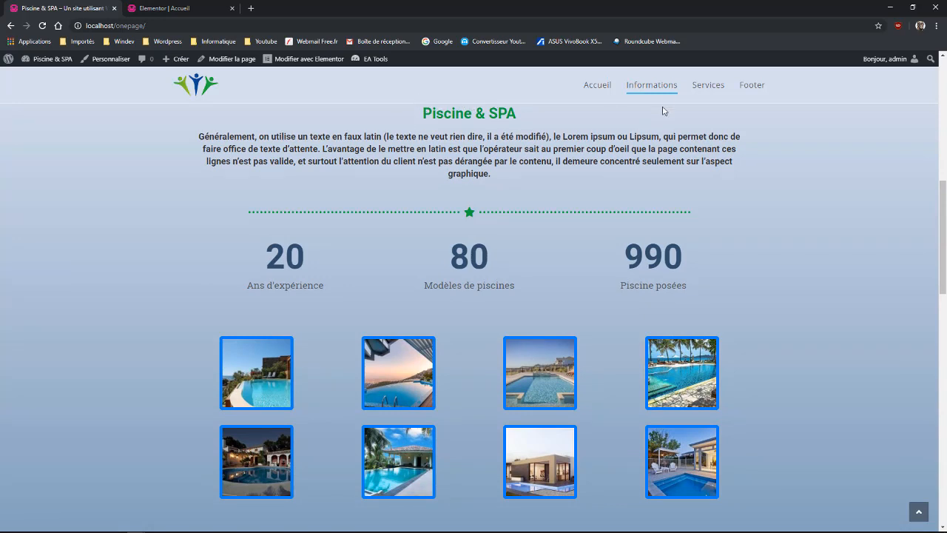
click(705, 88)
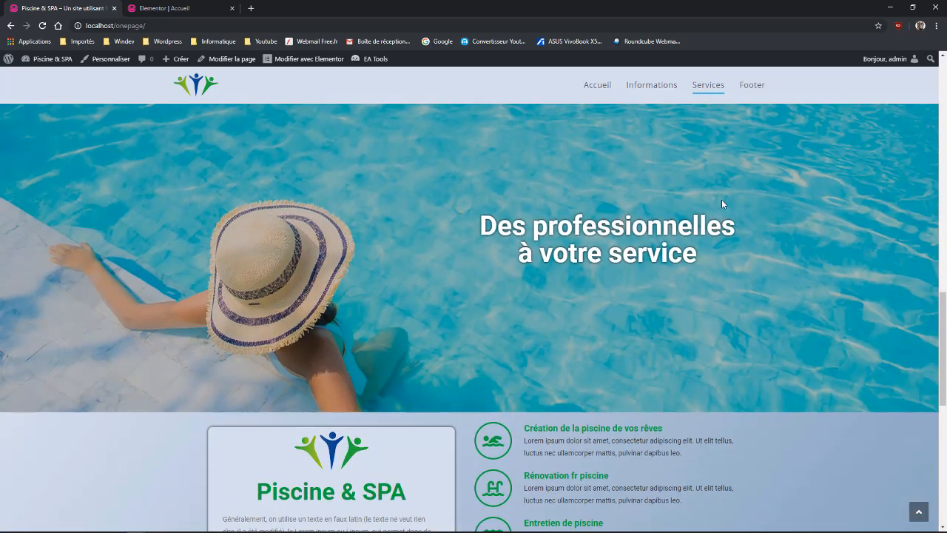
click(756, 86)
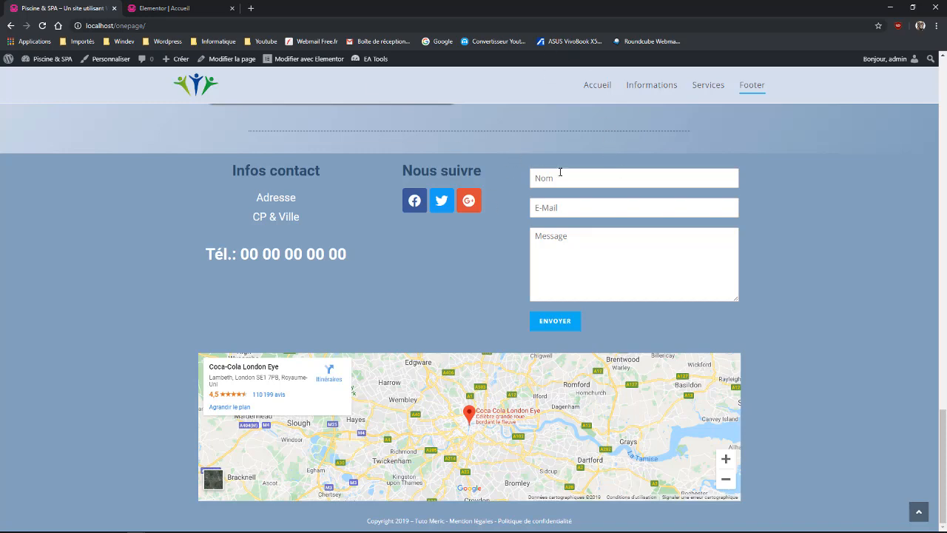
scroll(511, 168, up, 2)
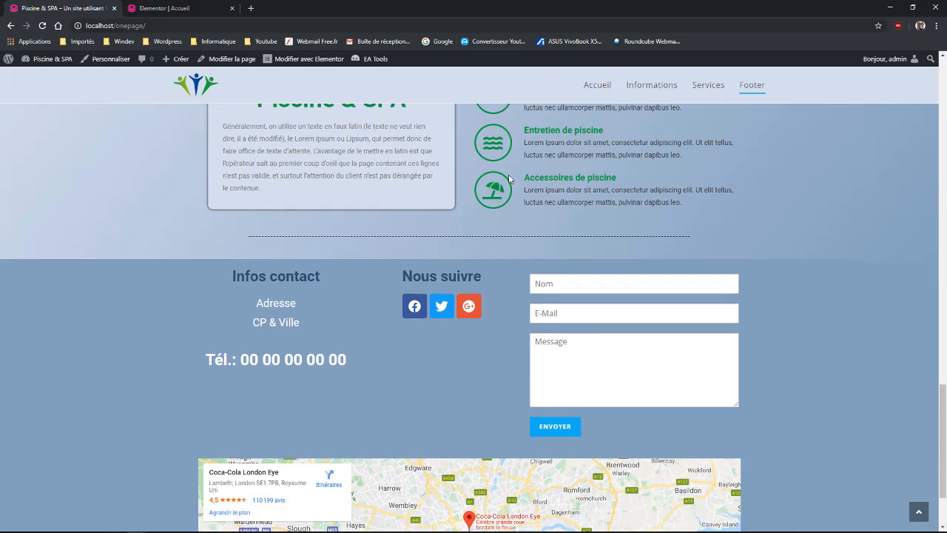
scroll(508, 136, down, 2)
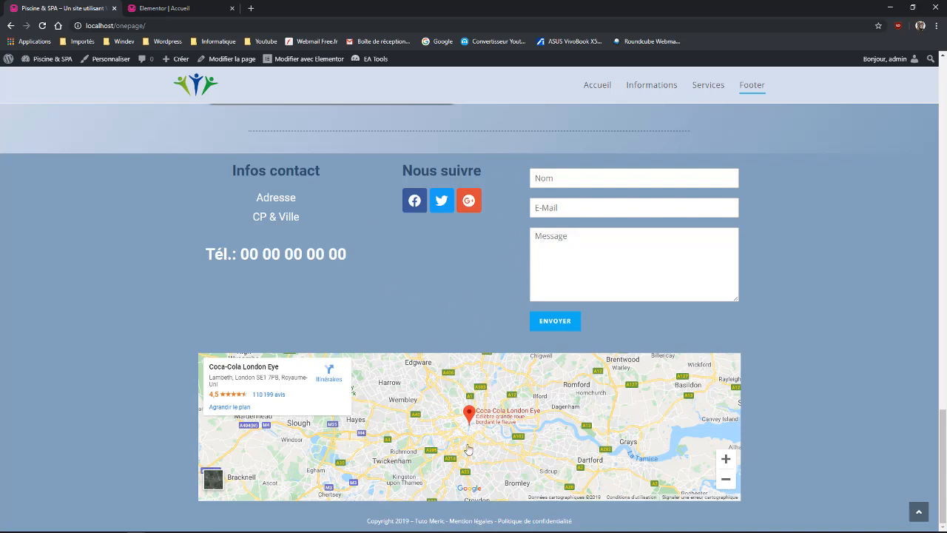
Step: Return to the Elementor editor and set the space of the spacer above the Info section's Piscine & SPA title to 60
click(211, 8)
scroll(534, 293, up, 20)
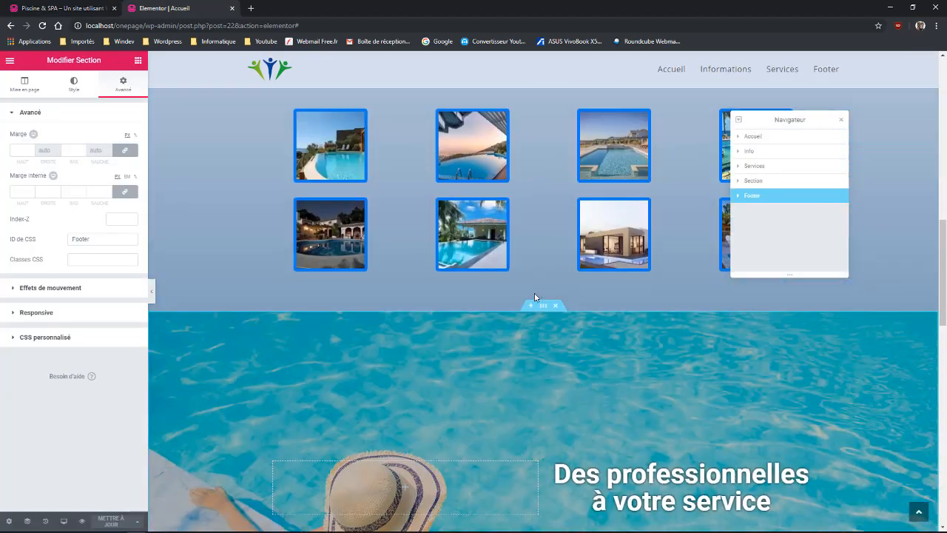
scroll(535, 296, down, 4)
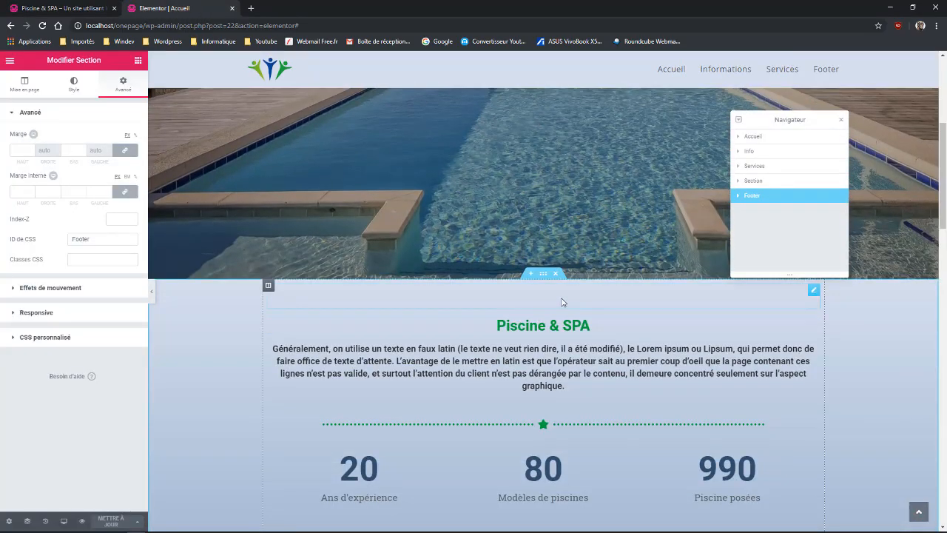
click(814, 291)
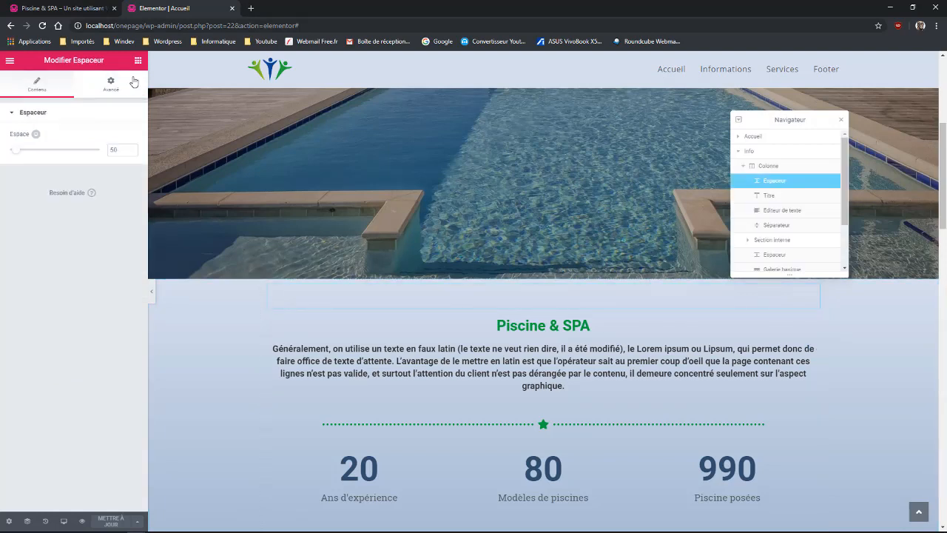
drag(123, 150, 66, 148)
text(60)
Step: Set the height of the Google Maps widget in the Footer section to 480 and update the page
scroll(348, 220, down, 20)
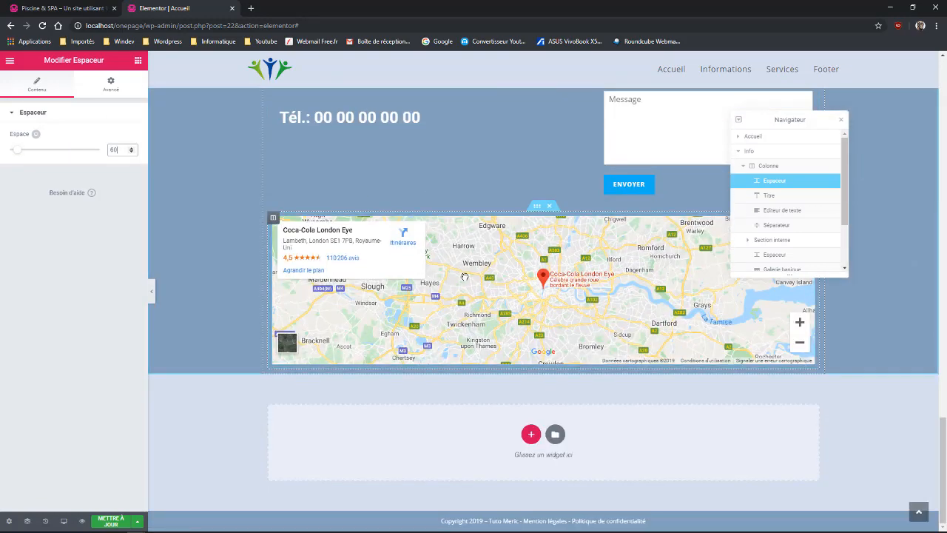
click(464, 277)
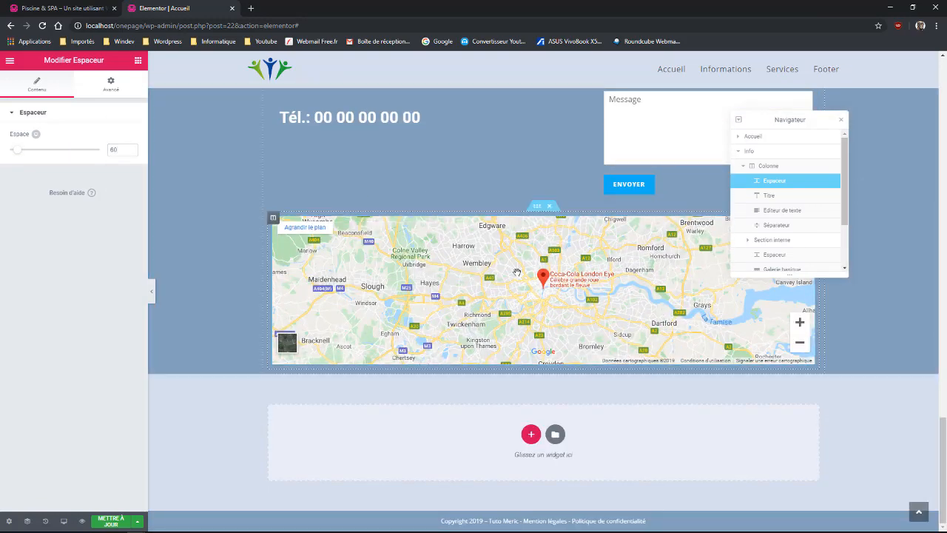
drag(811, 115, 899, 144)
click(808, 223)
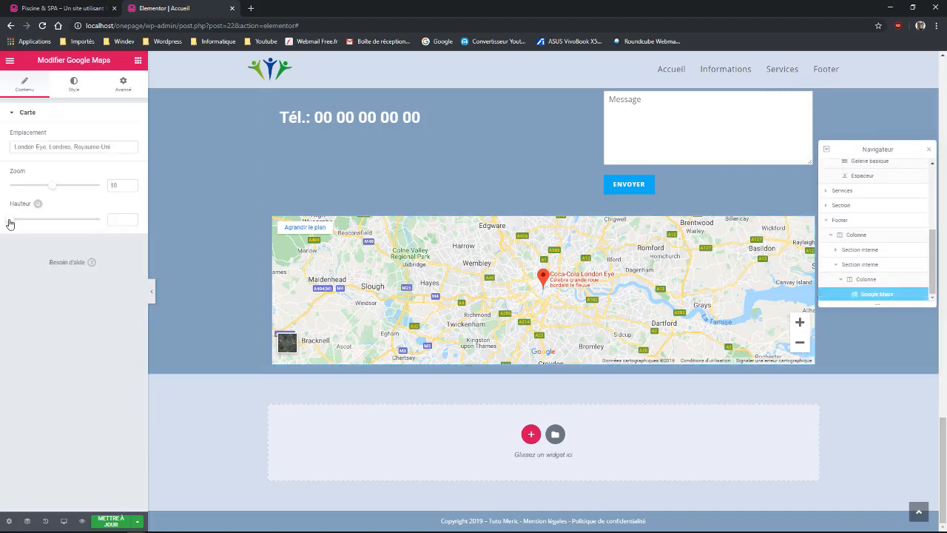
drag(10, 220, 38, 230)
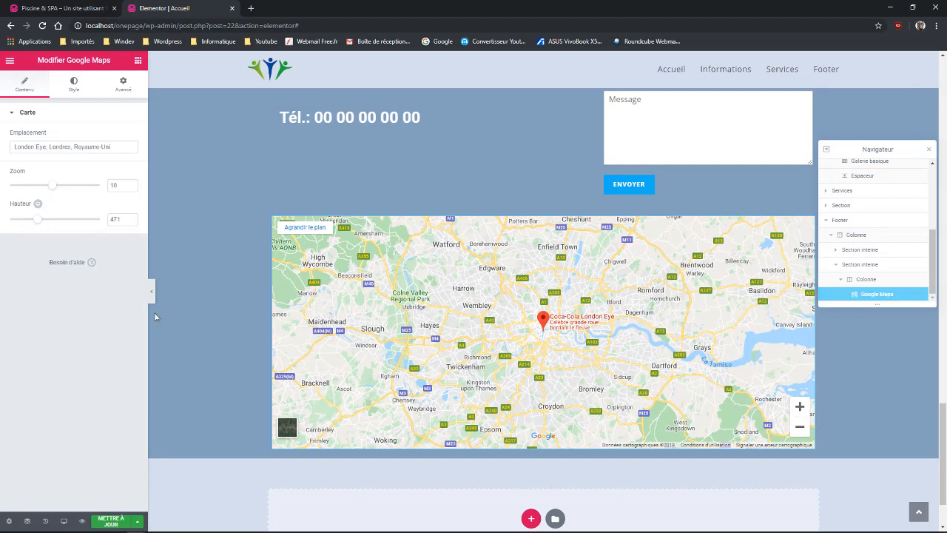
drag(124, 219, 92, 222)
text(480)
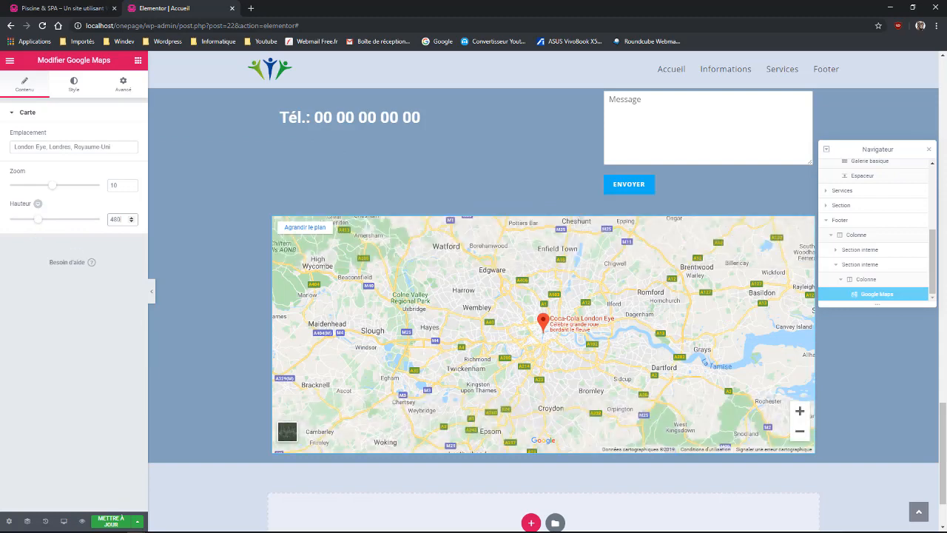
click(111, 521)
Step: Reload the live home page and retest its Accueil, Informations, Services and Footer links
click(64, 8)
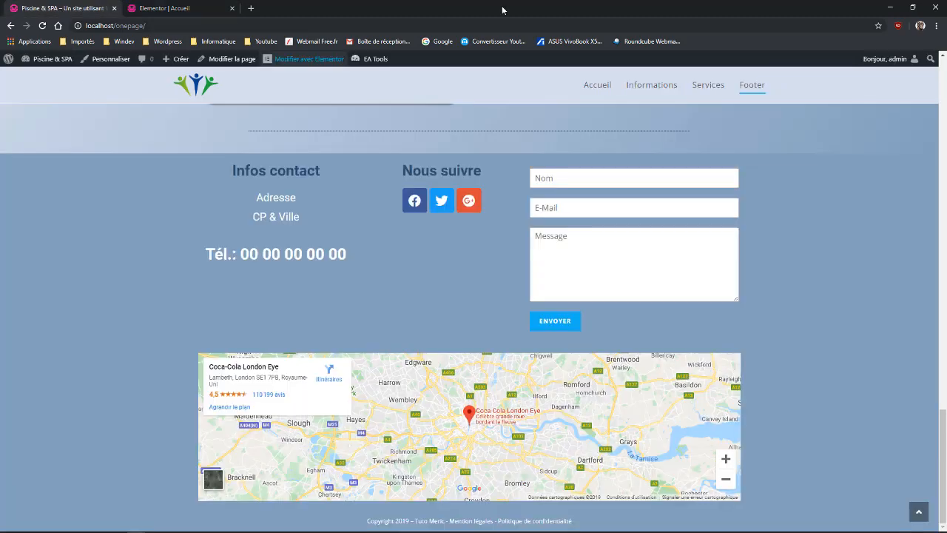
click(596, 88)
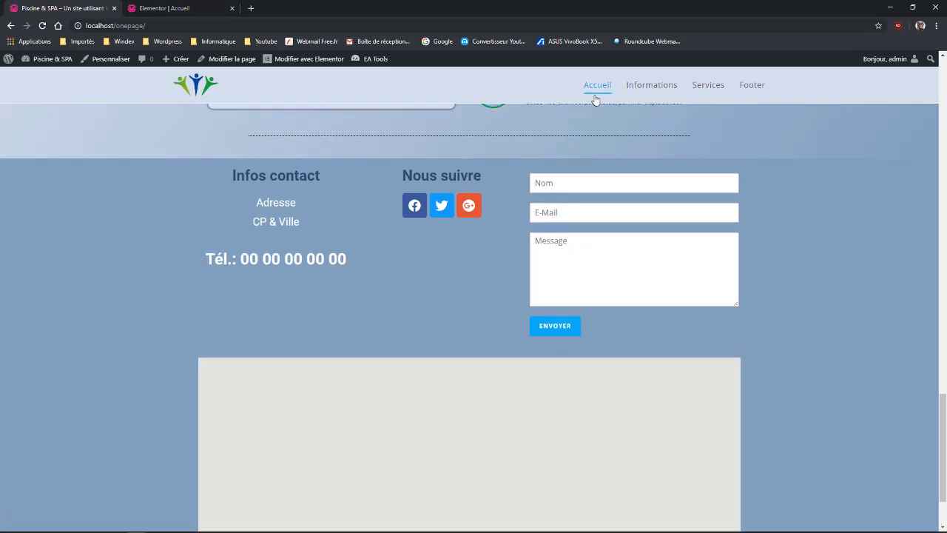
click(602, 88)
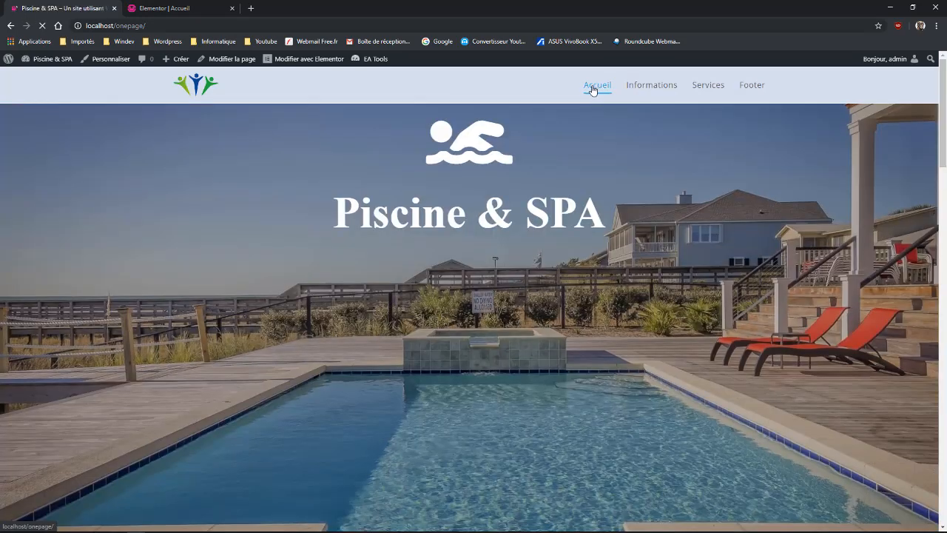
click(642, 88)
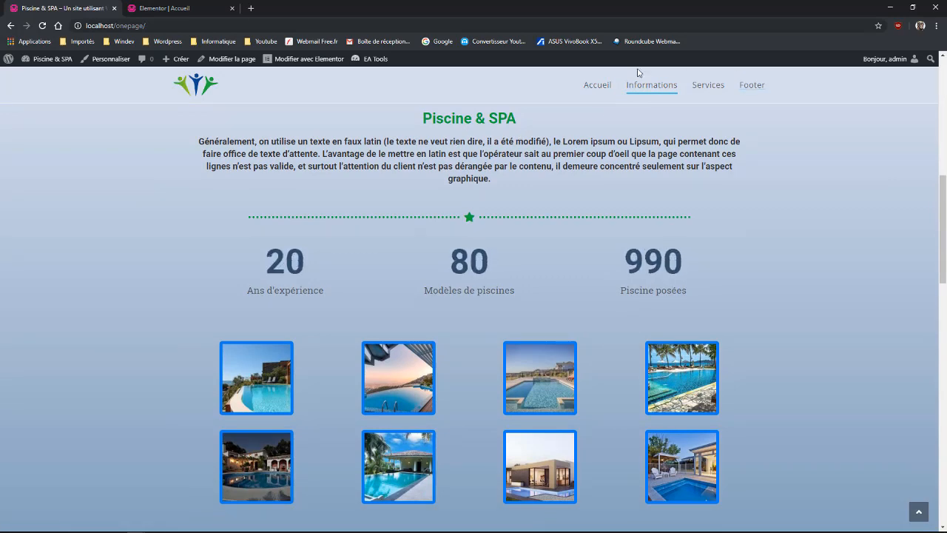
click(698, 88)
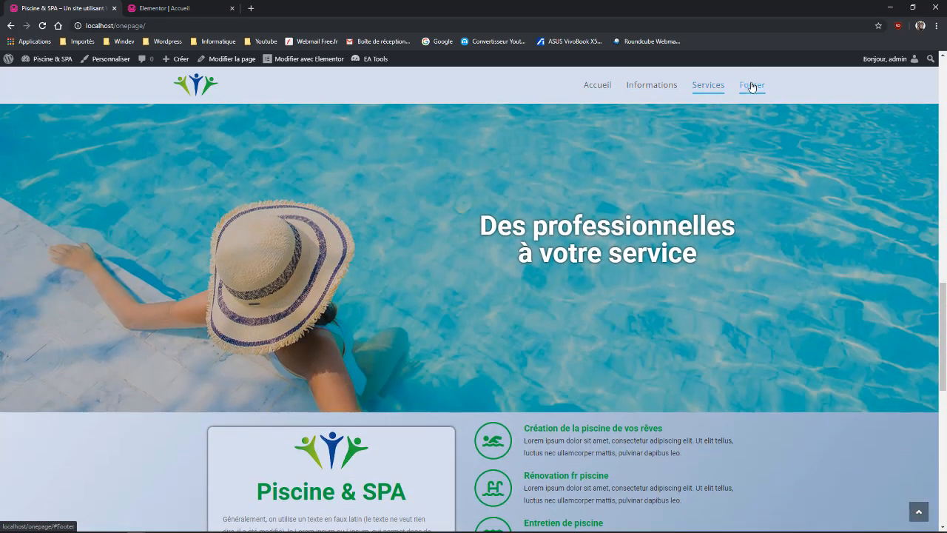
click(751, 87)
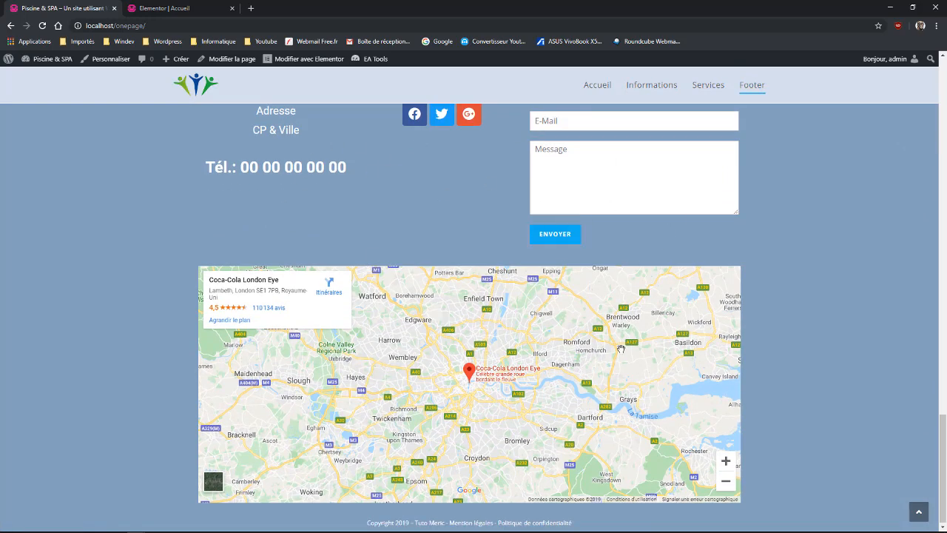
Step: Review the whole live page from the footer up to the pool header and back down
scroll(629, 350, up, 3)
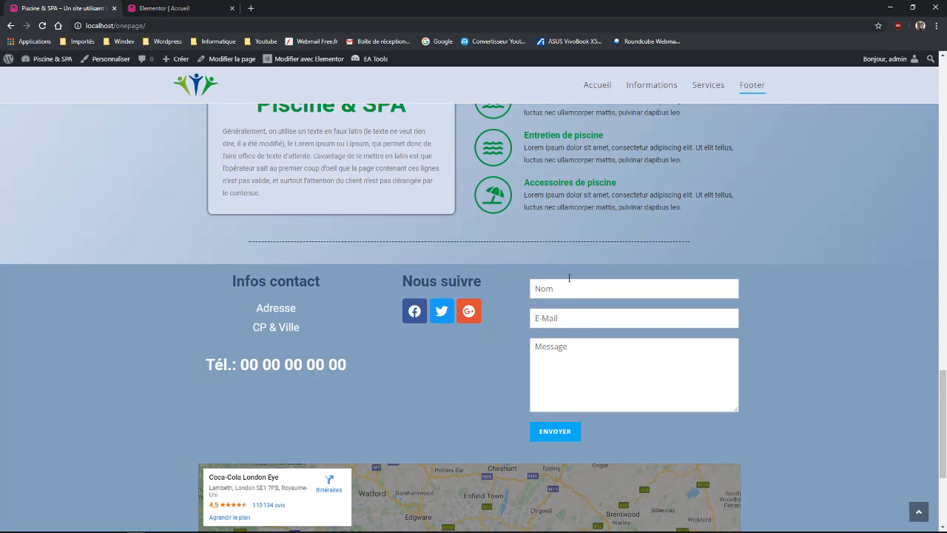
scroll(562, 406, up, 5)
scroll(603, 390, up, 4)
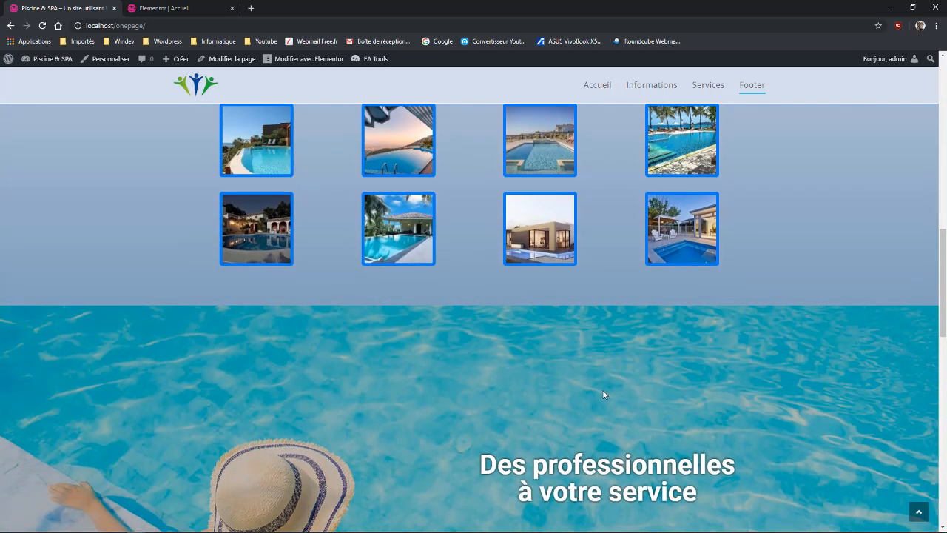
scroll(604, 380, up, 4)
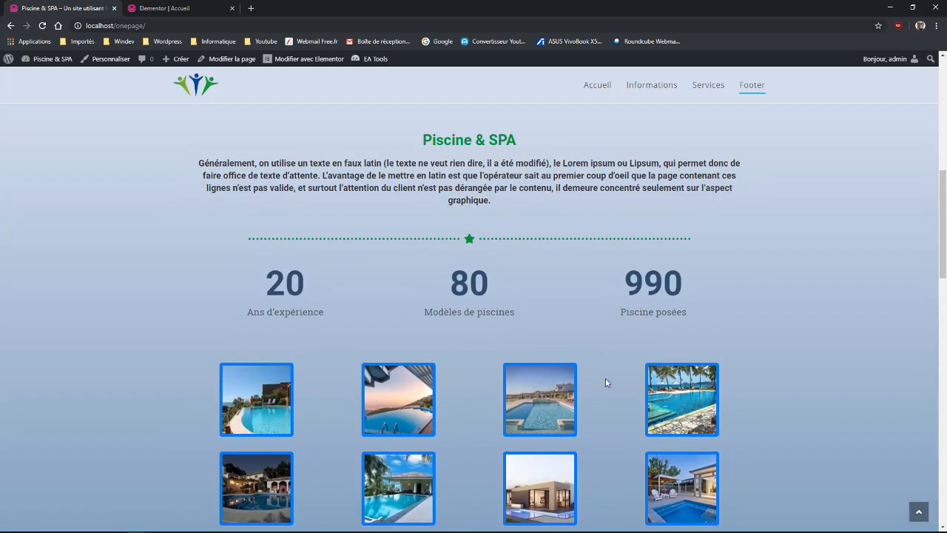
scroll(605, 378, up, 6)
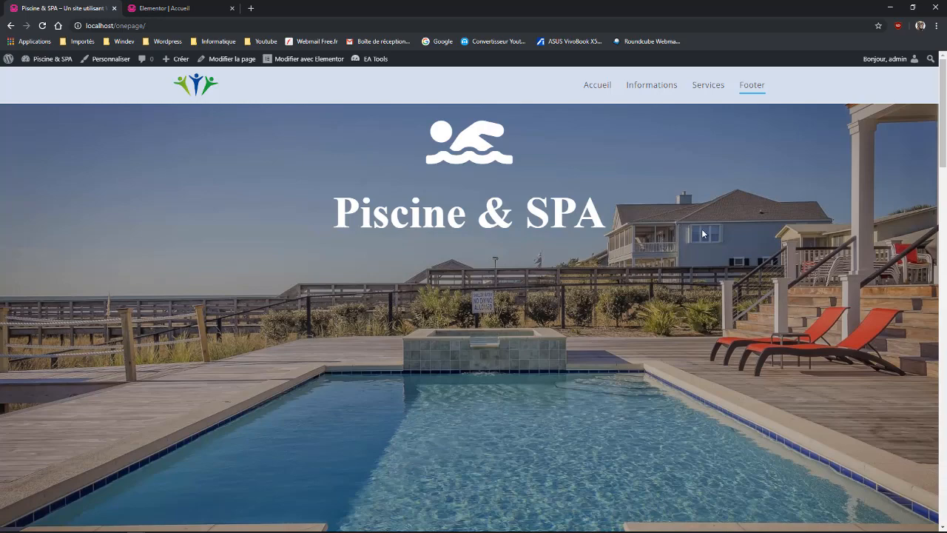
scroll(615, 349, down, 3)
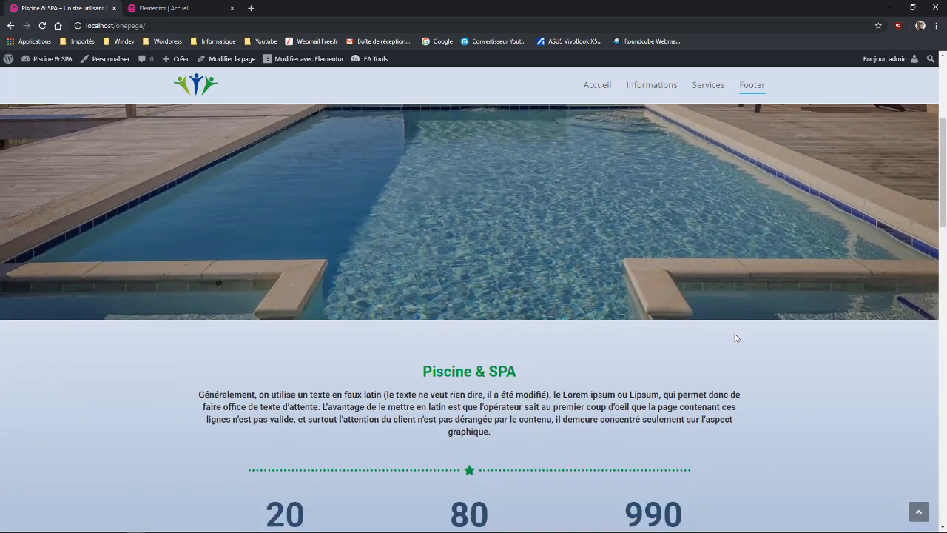
scroll(748, 351, down, 10)
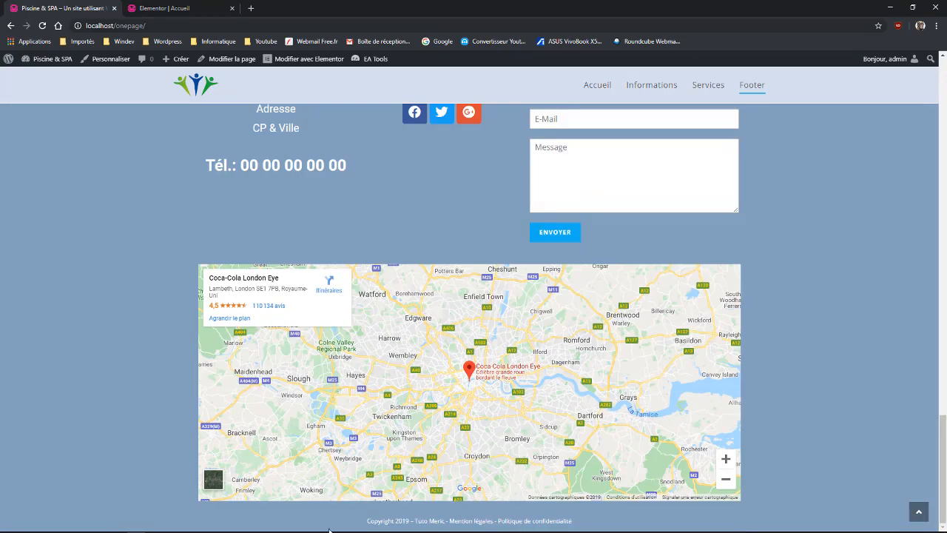
Step: Try the Mention légales and Politique de confidentialité links in the footer, and return to the Elementor editor
click(481, 521)
scroll(572, 482, down, 15)
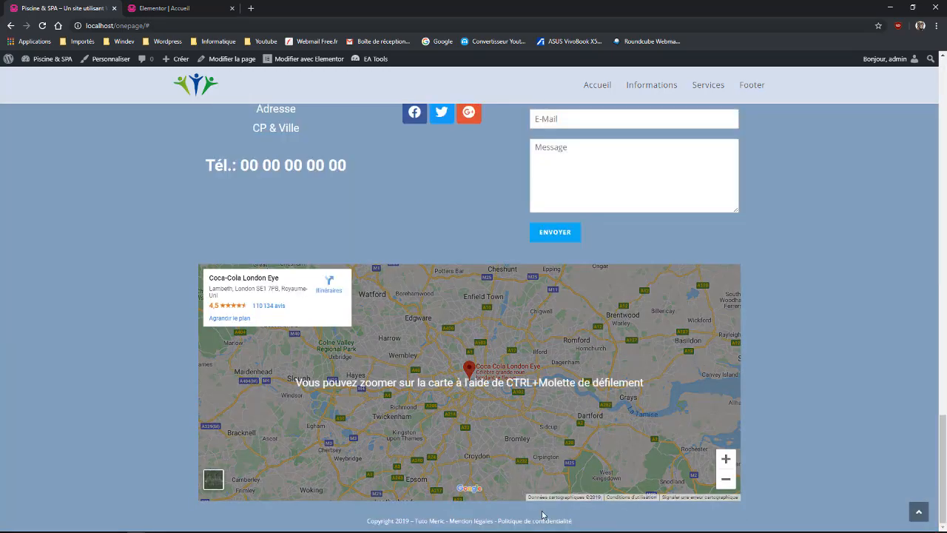
click(539, 525)
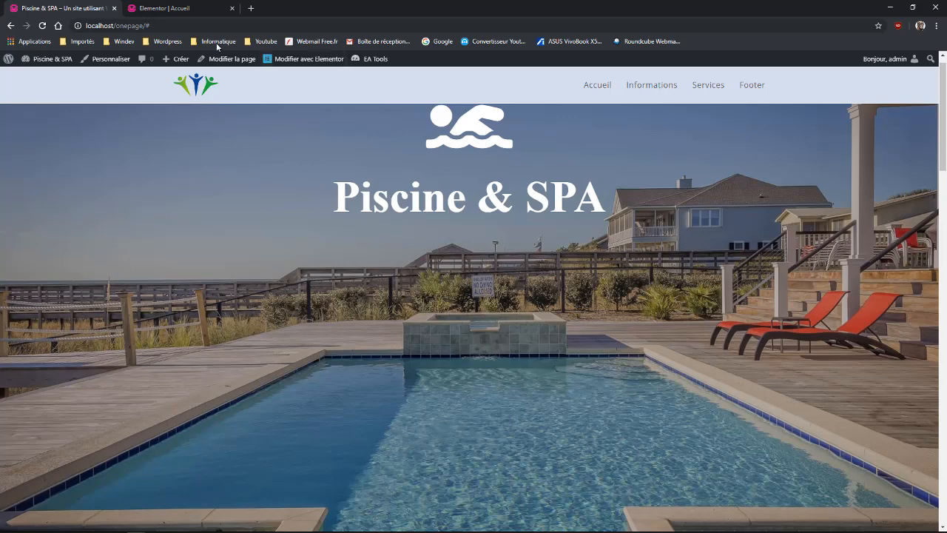
click(154, 9)
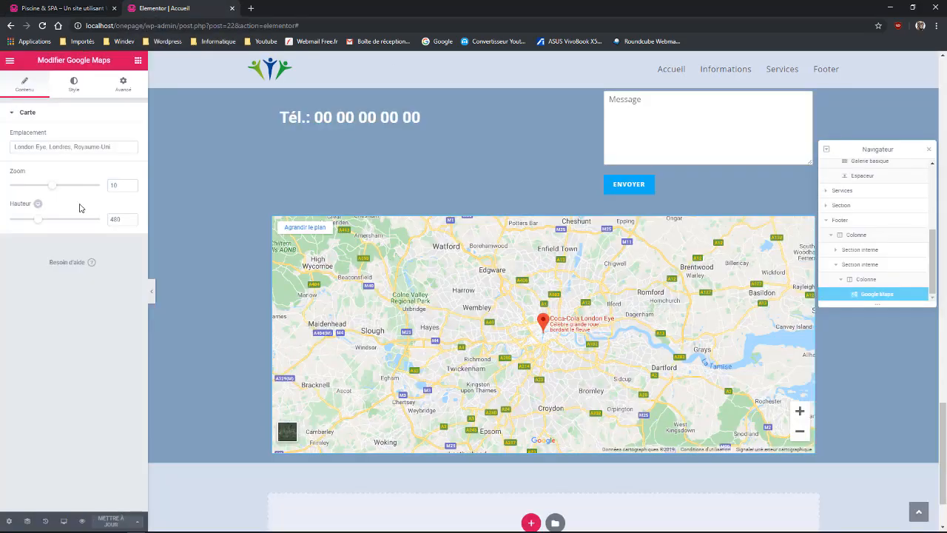
Step: Leave Elementor for the WordPress dashboard and create a new modal window (Fenêtre modale) titled "Mentions"
click(10, 62)
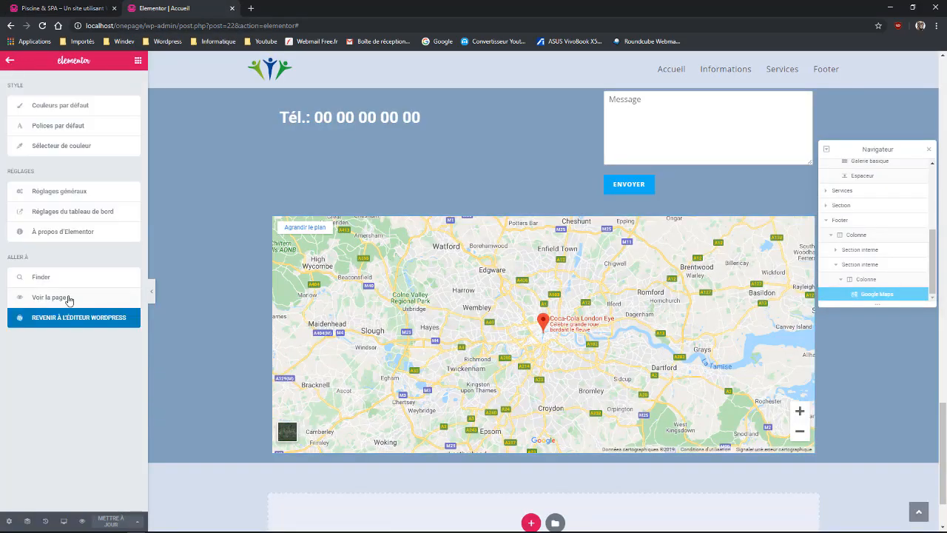
click(63, 318)
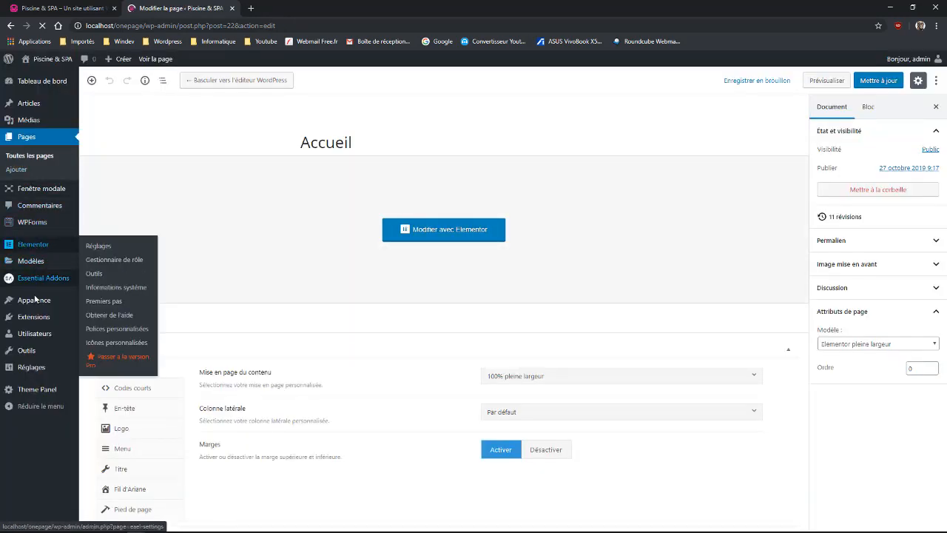
mouse_move(34, 306)
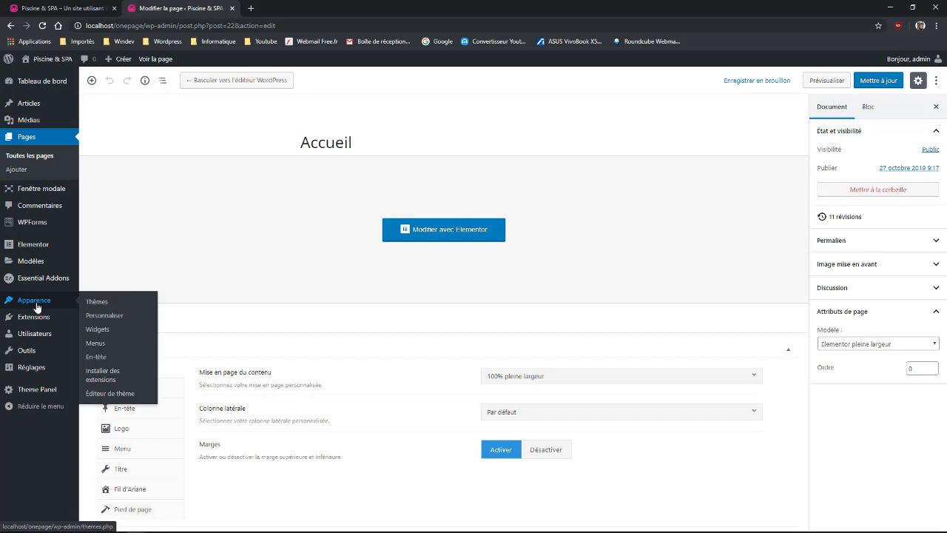
mouse_move(42, 198)
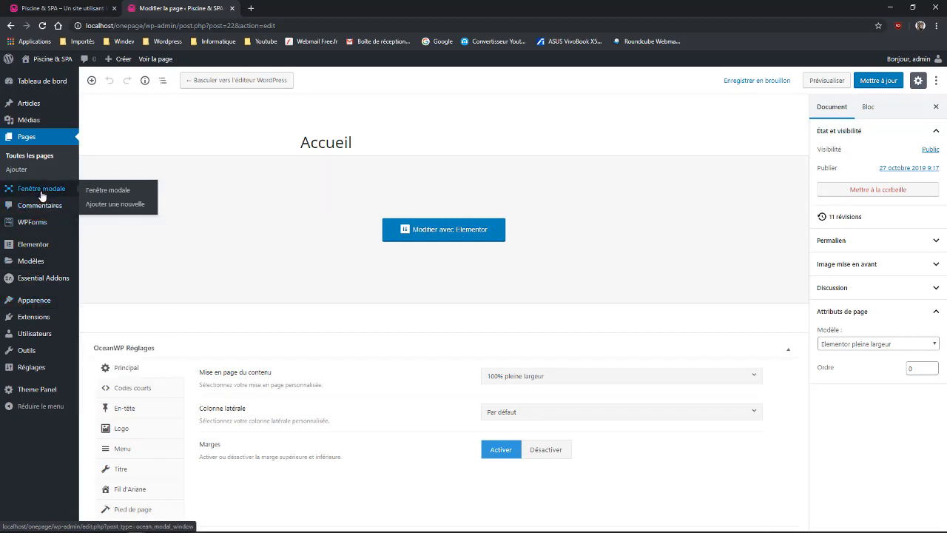
click(100, 197)
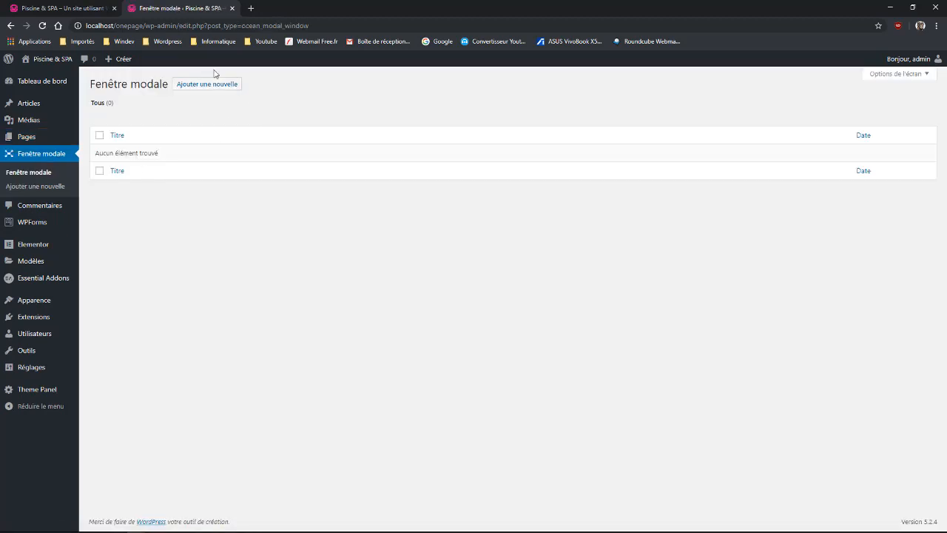
click(200, 87)
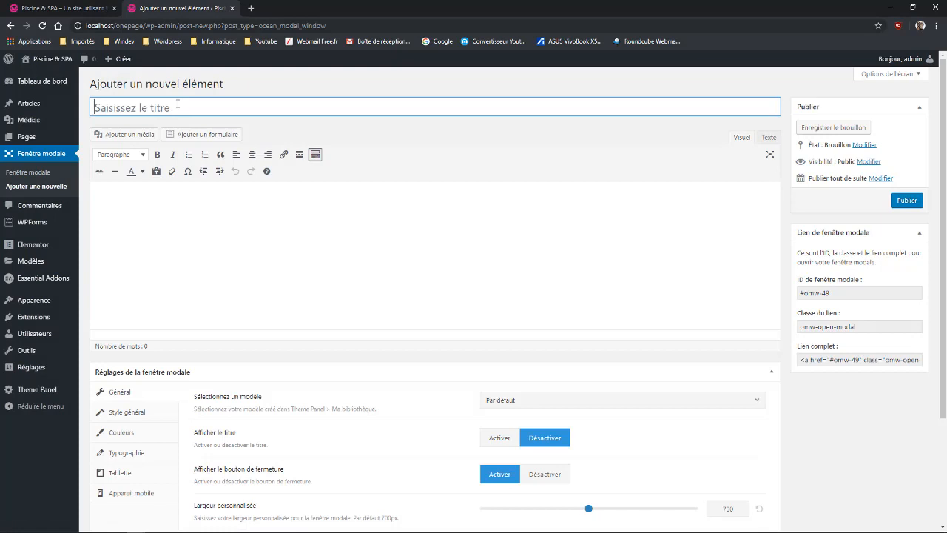
text(Mentions)
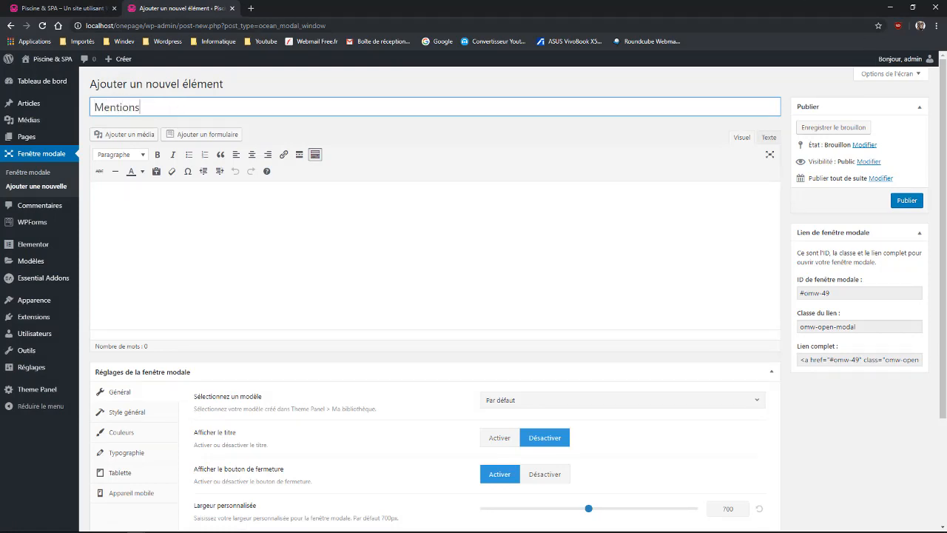
Step: Fill the modal's content with the line "Mentions Légales" followed by three copies of the "Post hoc impie perpetratum" filler paragraph
key(alt+Tab)
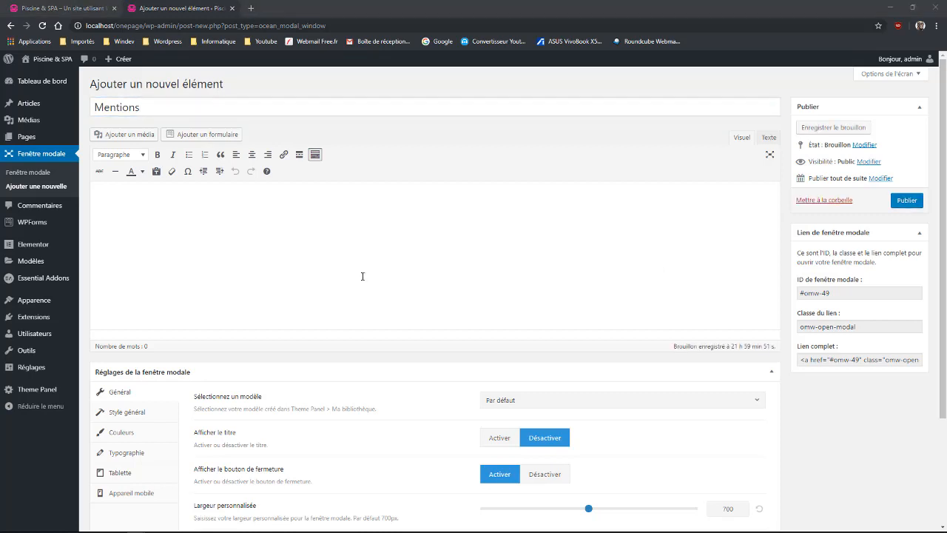
click(274, 216)
text(M)
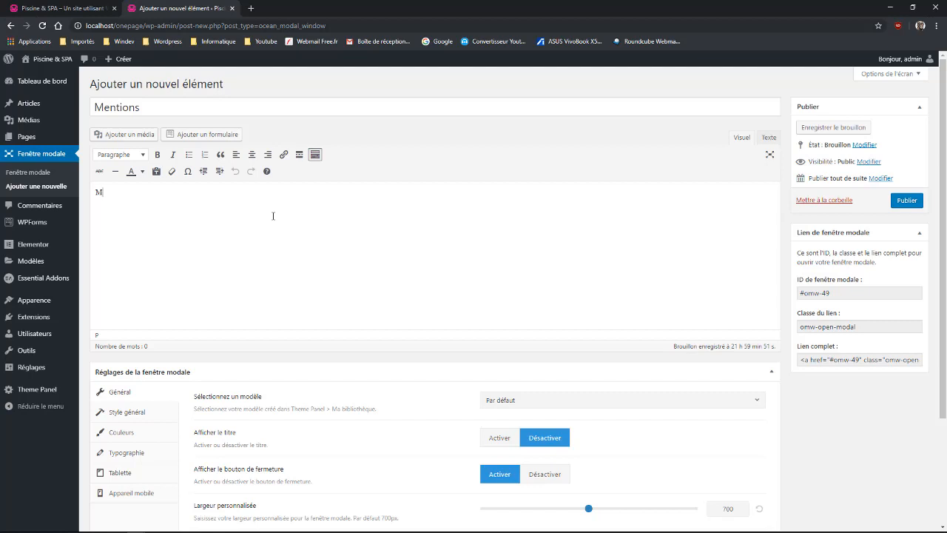
text(entions Légales)
text(Post hoc impie perpetratum quod in aliis quoque iam timebatur, tamquam licentia crudelitati indulta per suspicionum nebulas aestimati quidam noxii damnabantur. quorum pars necati, alii puniti bonorum multatione actique laribus suis extorres nullo sibi relicto praeter querelas et lacrimas, stipe conlaticia victitabant, et civili iustoque imperio ad voluntatem converso cruentam, claudebantur opulentae domus et clarae.)
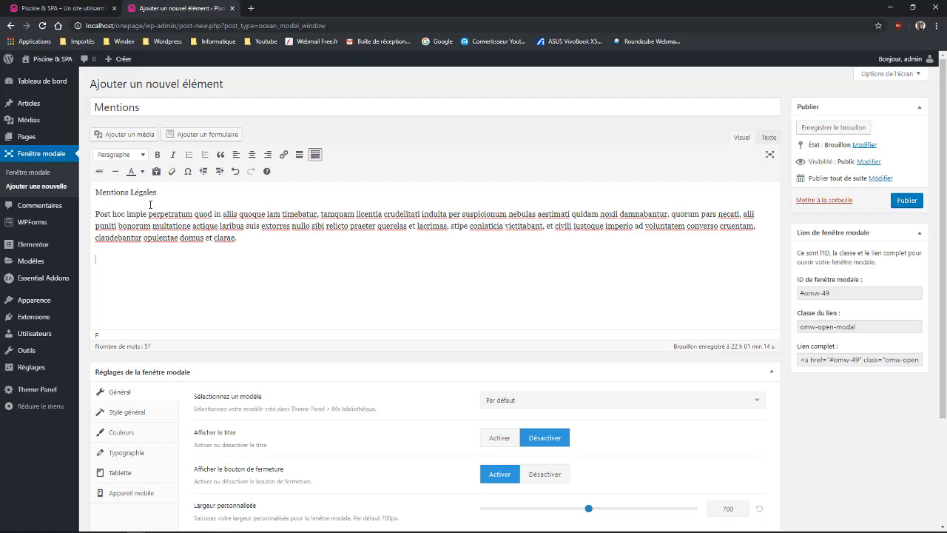
key(Return)
text(Post hoc impie perpetratum quod in aliis quoque iam timebatur, tamquam licentia crudelitati indulta per suspicionum nebulas aestimati quidam noxii damnabantur. quorum pars necati, alii puniti bonorum multatione actique laribus suis extorres nullo sibi relicto praeter querelas et lacrimas, stipe conlaticia victitabant, et civili iustoque imperio ad voluntatem converso cruentam, claudebantur opulentae domus et clarae.)
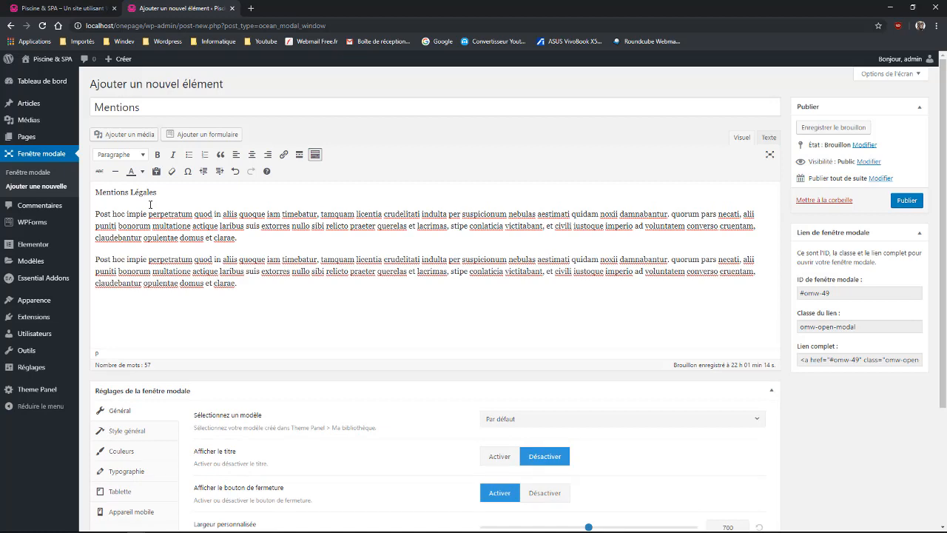
text(Post hoc impie perpetratum quod in aliis quoque iam timebatur, tamquam licentia crudelitati indulta per suspicionum nebulas aestimati quidam noxii damnabantur. quorum pars necati, alii puniti bonorum multatione actique laribus suis extorres nullo sibi relicto praeter querelas et lacrimas, stipe conlaticia victitabant, et civili iustoque imperio ad voluntatem converso cruentam, claudebantur opulentae domus et clarae.)
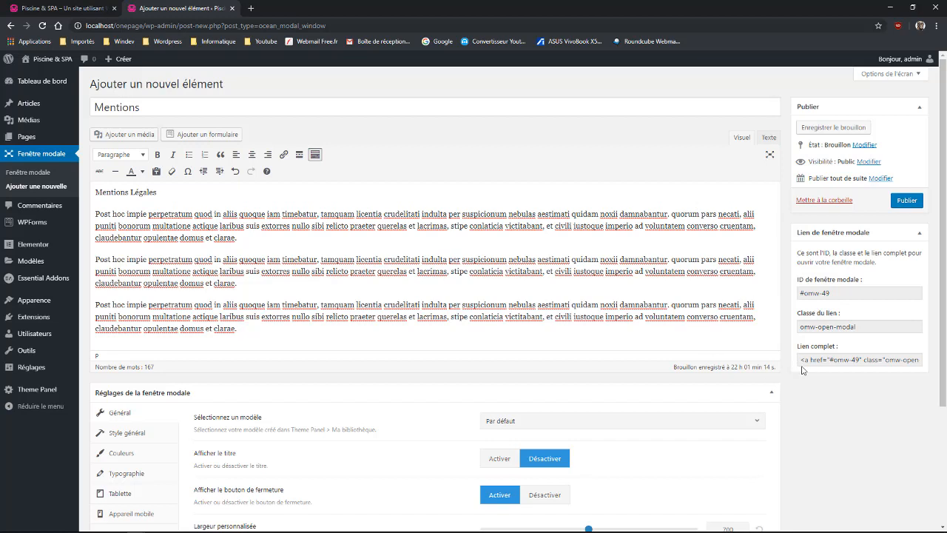
Step: Copy the modal window's full link code (Lien complet)
drag(800, 360, 933, 364)
key(ctrl+c)
right_click(867, 359)
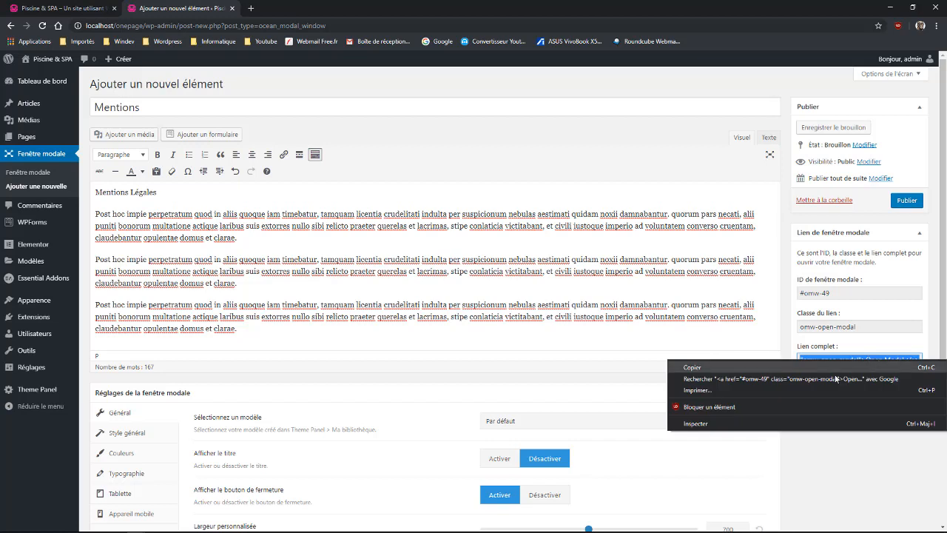
click(737, 368)
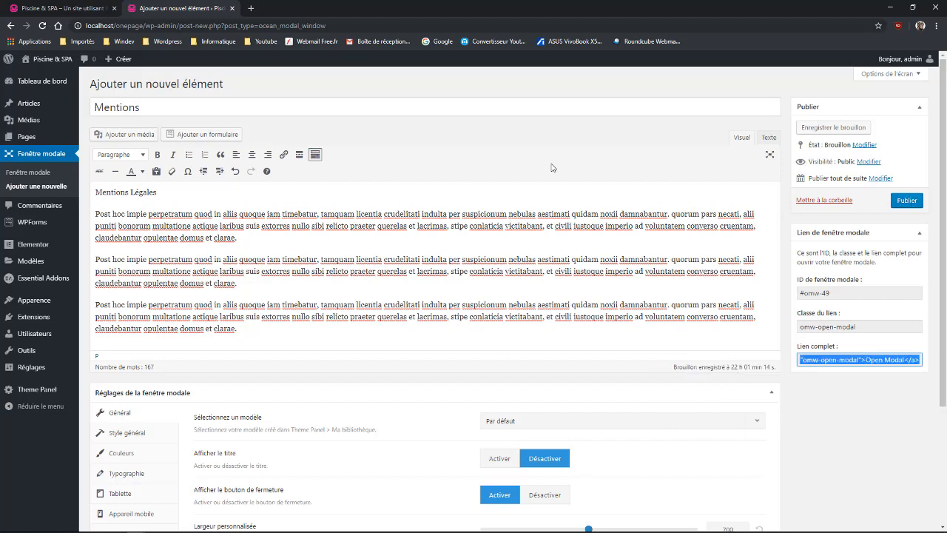
Step: Format the "Mentions Légales" line as Titre 3, then publish and update the modal window
drag(157, 191, 95, 192)
click(142, 155)
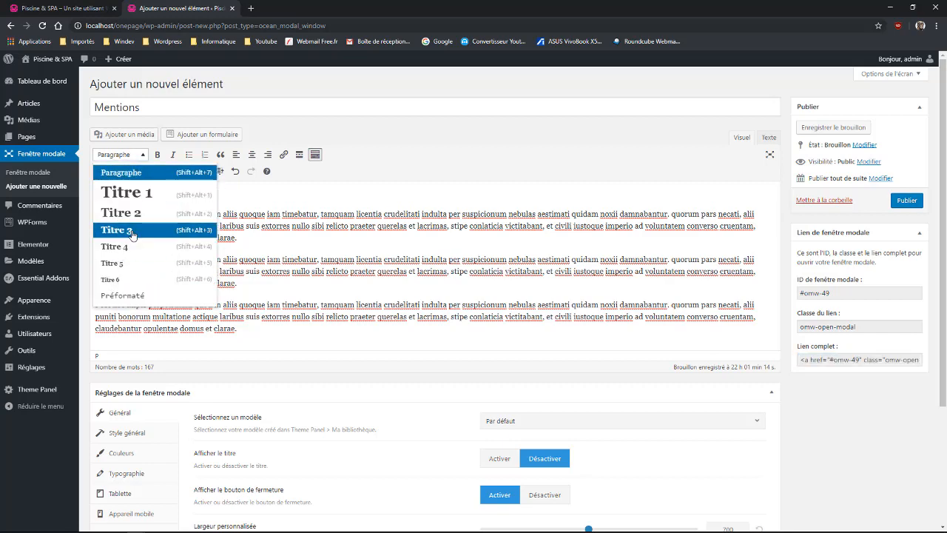
click(133, 234)
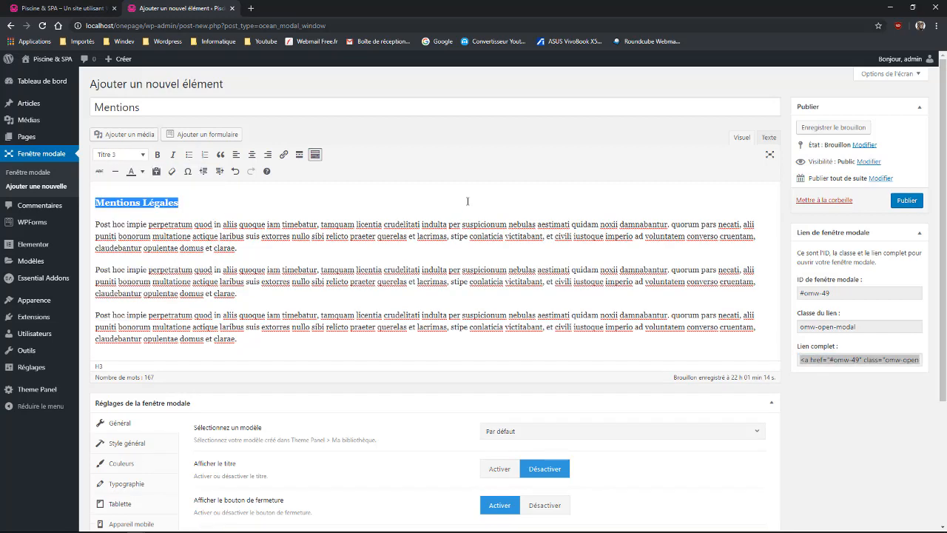
click(907, 201)
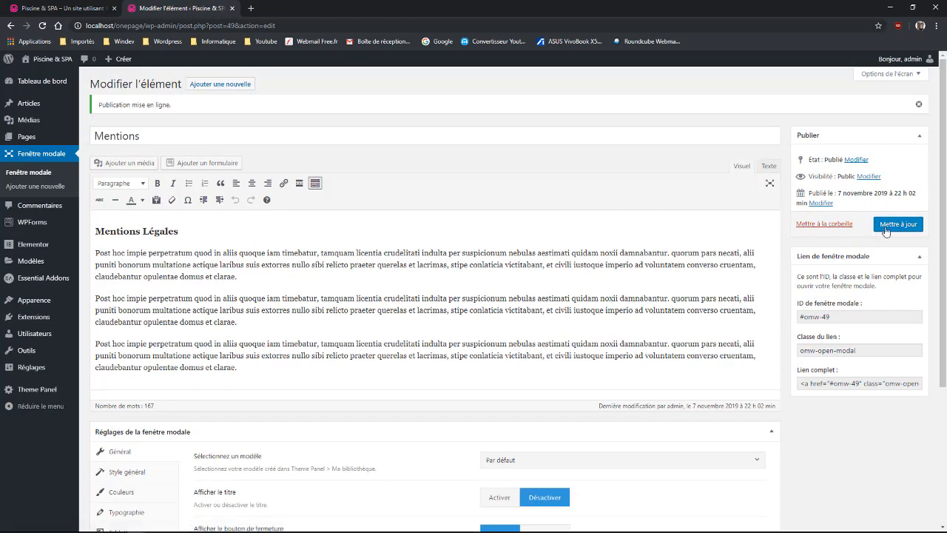
click(896, 224)
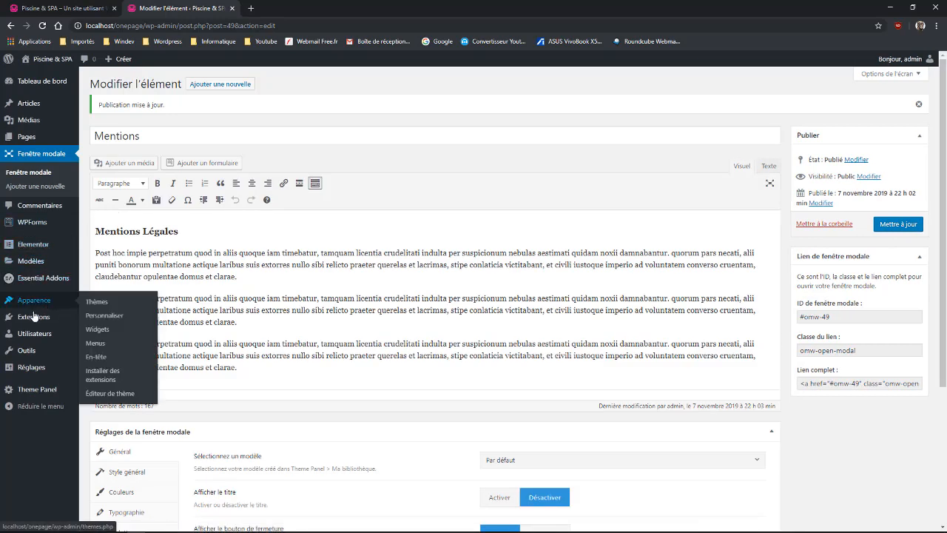
Step: In the theme customizer's footer bottom settings, paste the copied modal link into the Copyright text before the Mention légales link
mouse_move(31, 320)
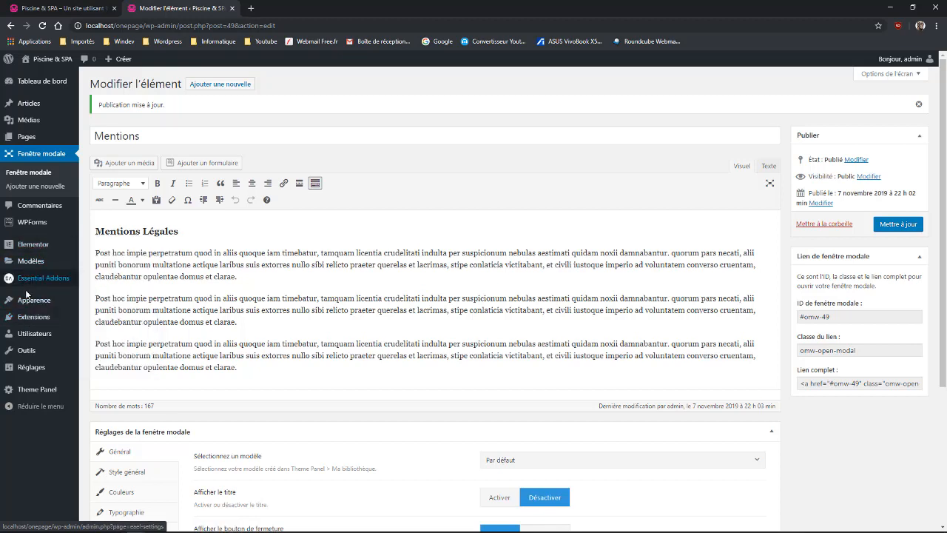
mouse_move(26, 300)
click(103, 316)
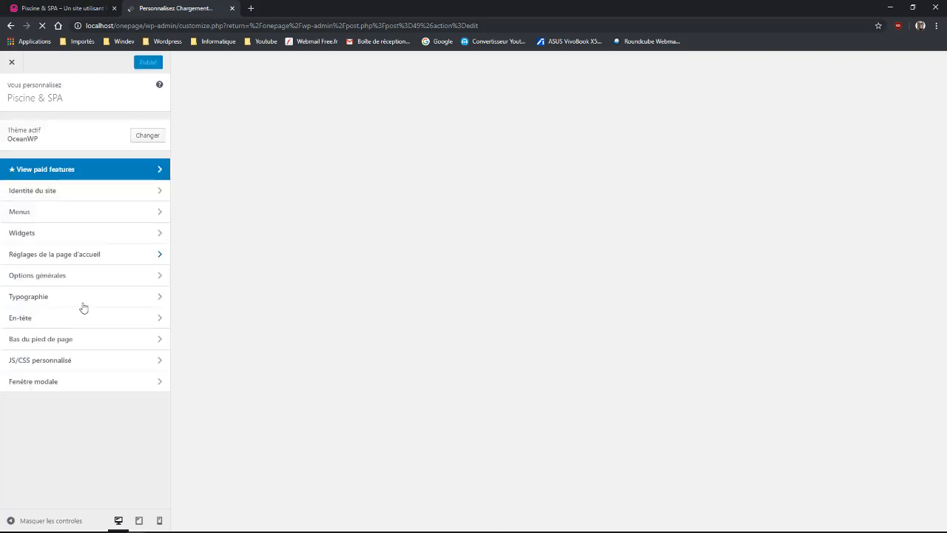
click(43, 383)
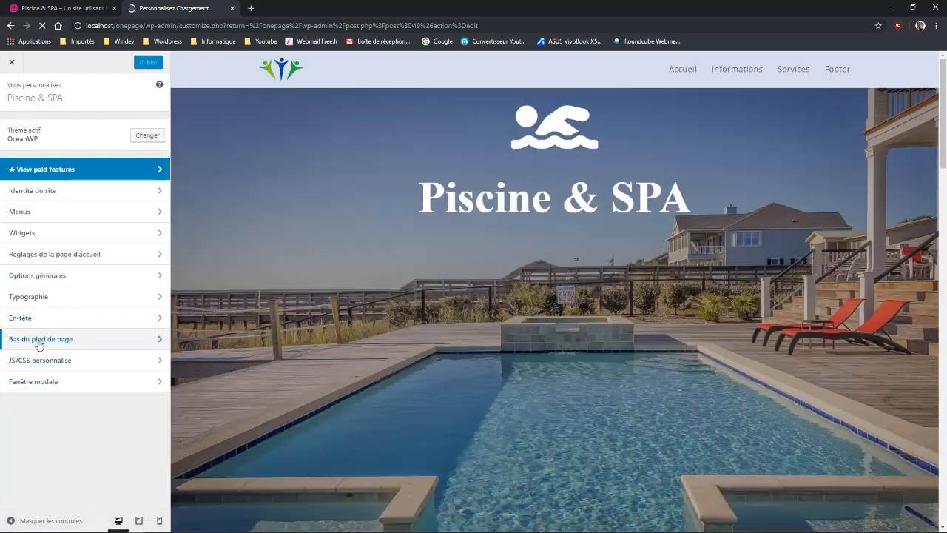
click(38, 340)
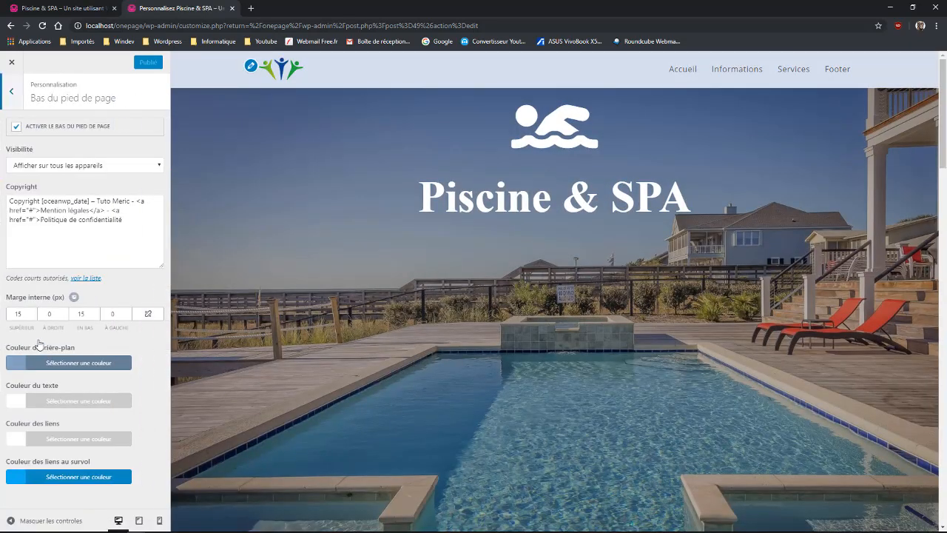
click(78, 212)
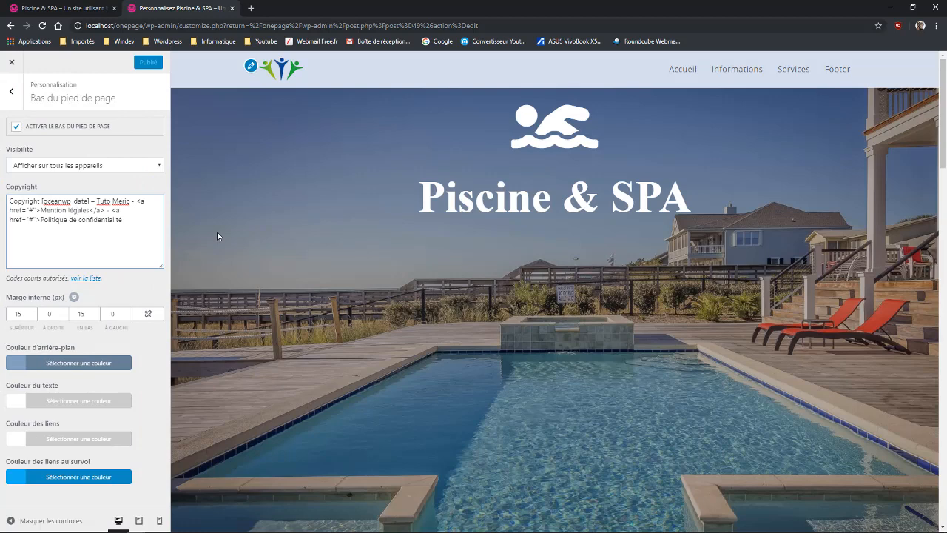
key(Right)
key(ctrl+v)
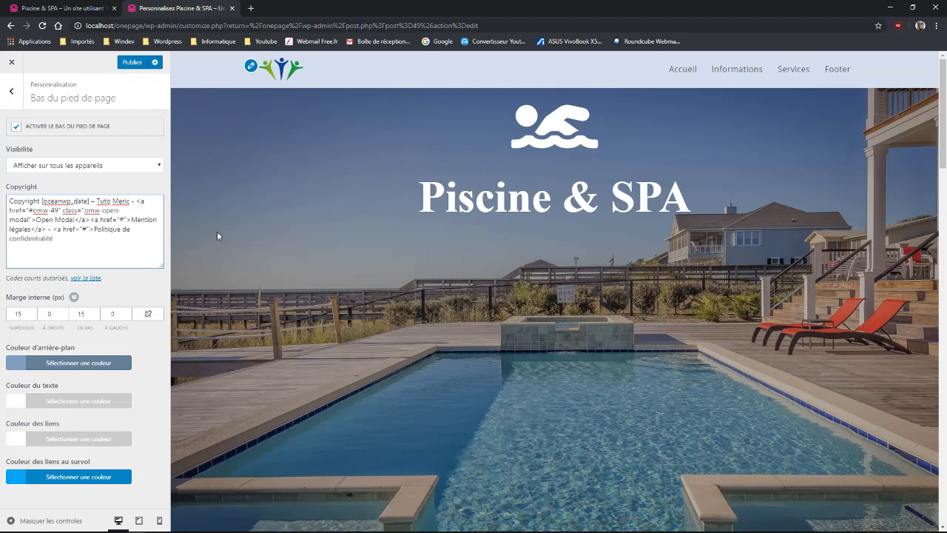
Step: Delete the old <a href="#"> opening tag in front of "Mention légales" in the Copyright text
key(shift+Right)
key(shift+Right)
key(shift+Right)
key(shift+Right)
key(shift+Right)
key(shift+Right)
key(shift+Right)
key(shift+Right)
key(shift+Right)
key(shift+Right)
key(shift+Right)
key(shift+Right)
key(shift+Right)
key(BackSpace)
Step: Copy "Mention légales" from the Copyright text, then remove it together with its leftover closing </a> tag
key(shift+Right)
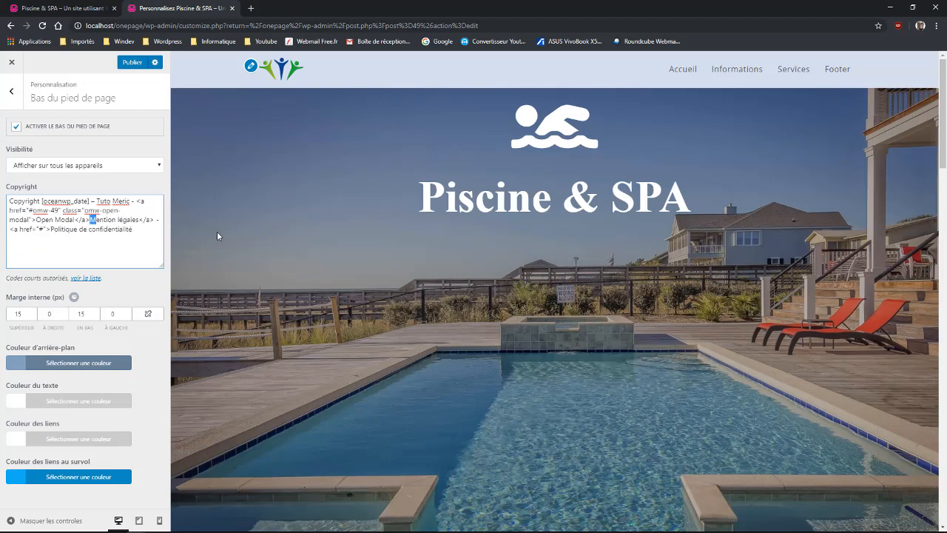
key(shift+Right)
key(shift+Right)
key(shift+Right)
key(shift+Right)
key(shift+Right)
key(shift+Right)
key(shift+Right)
key(shift+Right)
key(shift+Right)
key(shift+Right)
key(shift+Right)
key(shift+Right)
key(shift+Right)
key(shift+Right)
key(ctrl+c)
key(BackSpace)
key(shift+Right)
key(shift+Right)
key(shift+Right)
key(shift+Right)
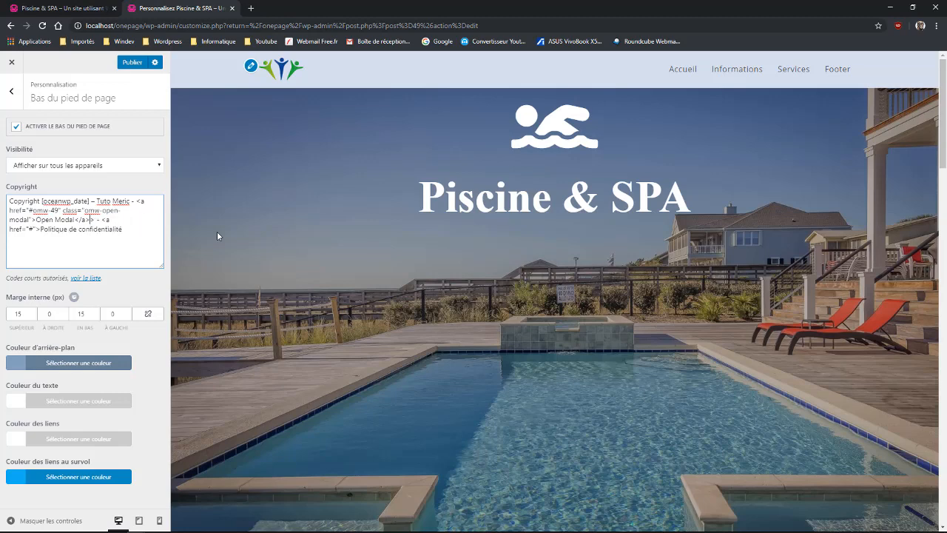
key(BackSpace)
Step: Replace the modal link's "Open Modal" text with the copied "Mention légales" and publish the footer change
key(shift+Left)
key(shift+Left)
key(shift+Left)
key(shift+Left)
key(shift+Left)
key(shift+Left)
key(shift+Left)
key(shift+Left)
key(shift+Left)
key(ctrl+v)
click(131, 64)
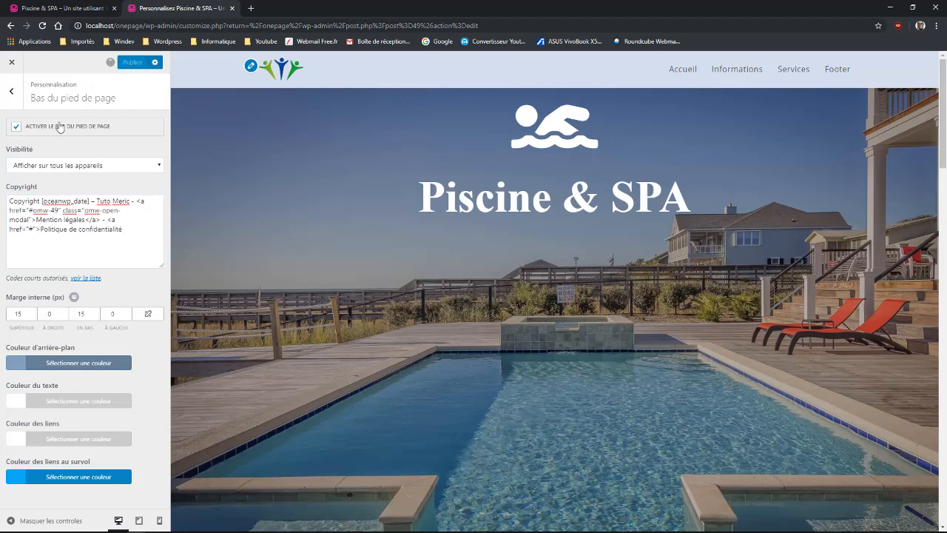
Step: Examine the customizer's Fenêtre modale settings, looking through the Général and Style général options
click(11, 95)
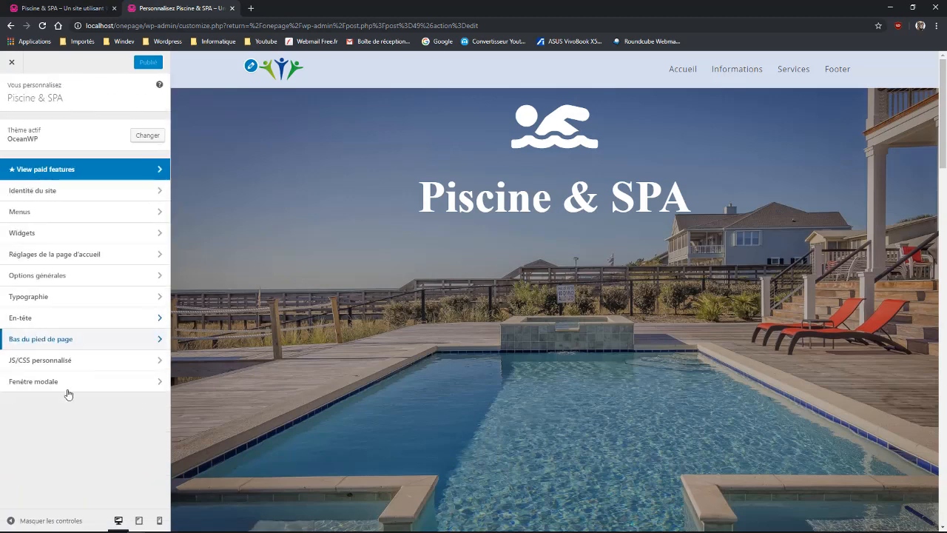
click(89, 381)
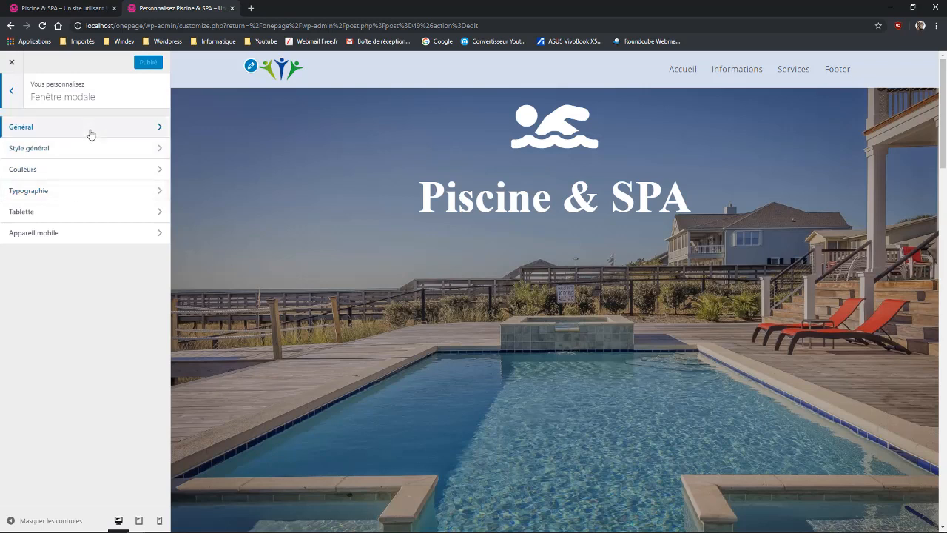
click(88, 129)
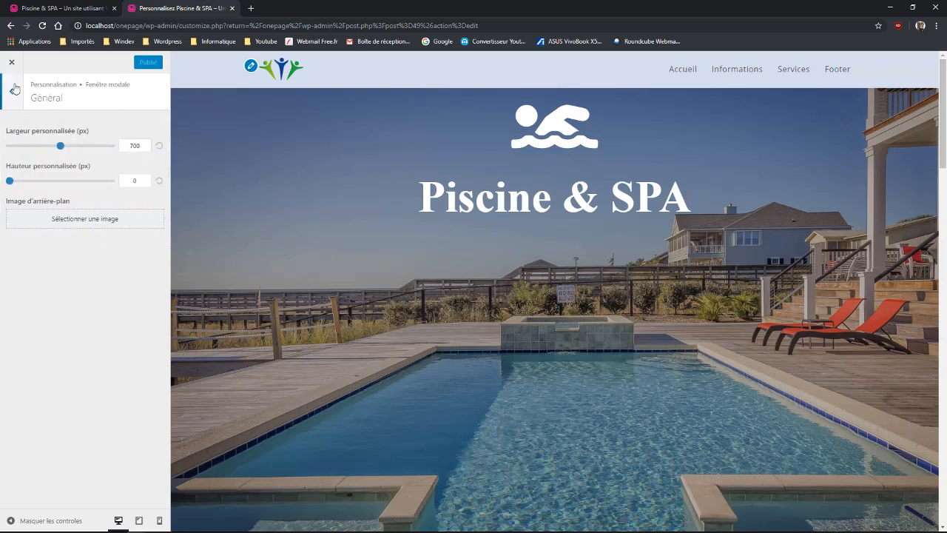
click(12, 90)
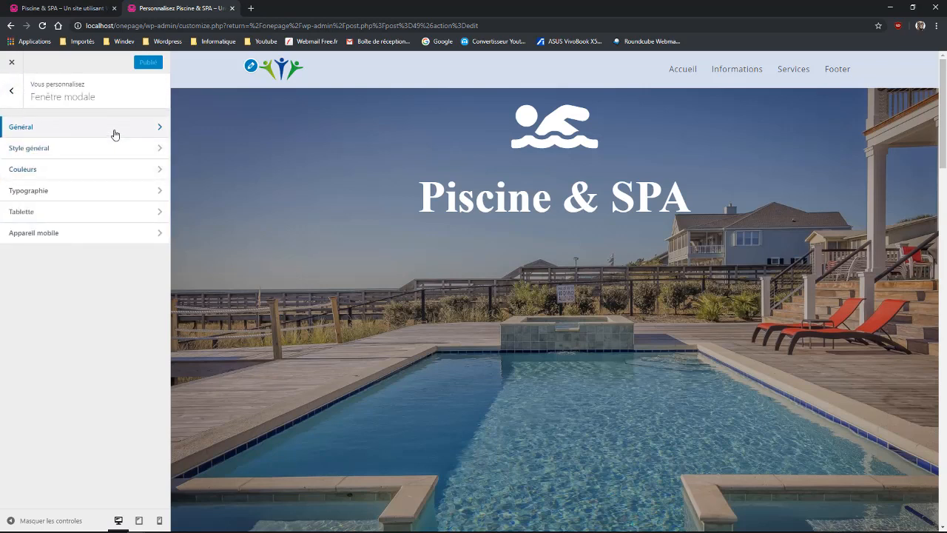
click(114, 132)
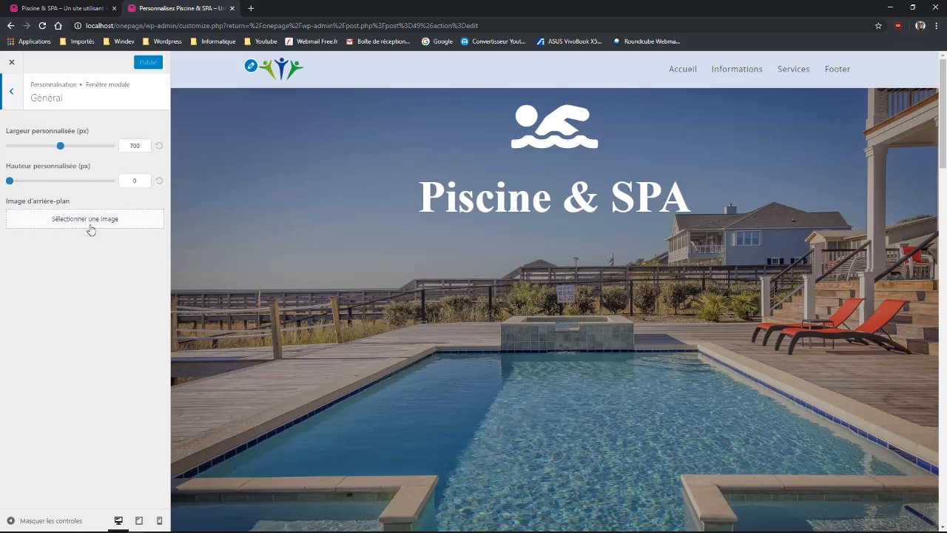
click(12, 91)
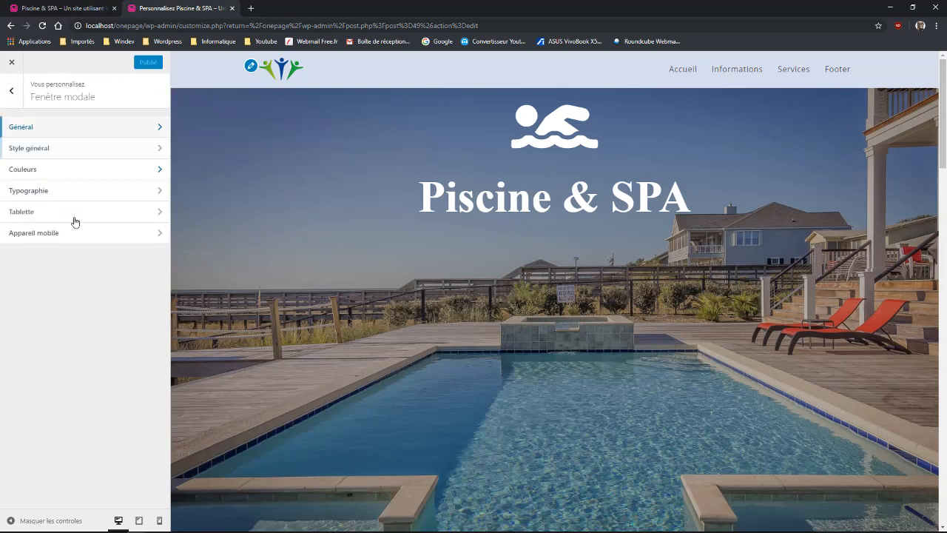
click(60, 152)
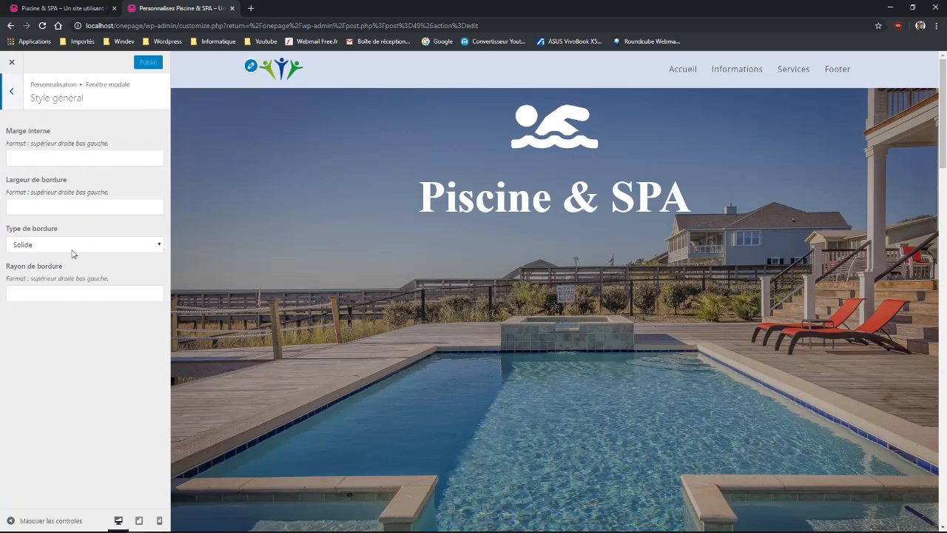
click(13, 96)
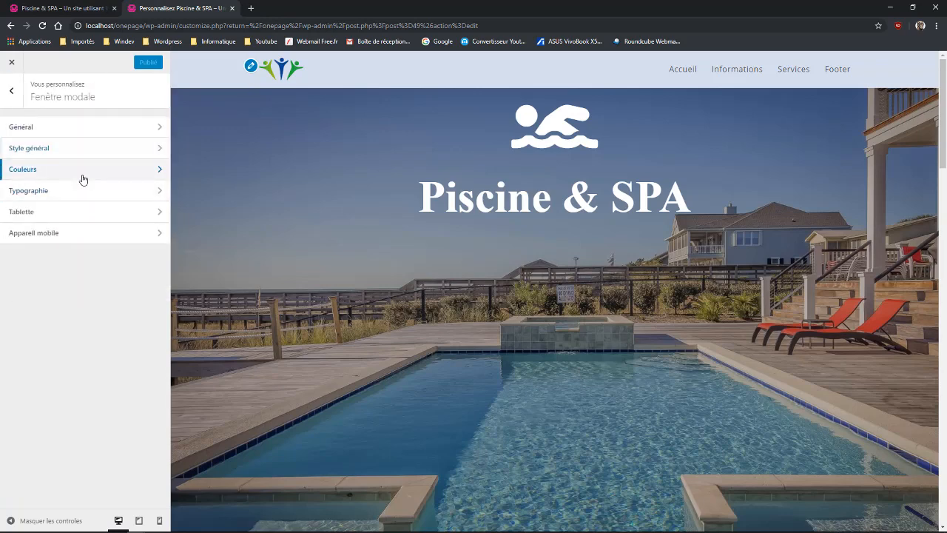
Step: Review the Couleurs options of the Fenêtre modale settings, then return to the customizer's main list
click(81, 178)
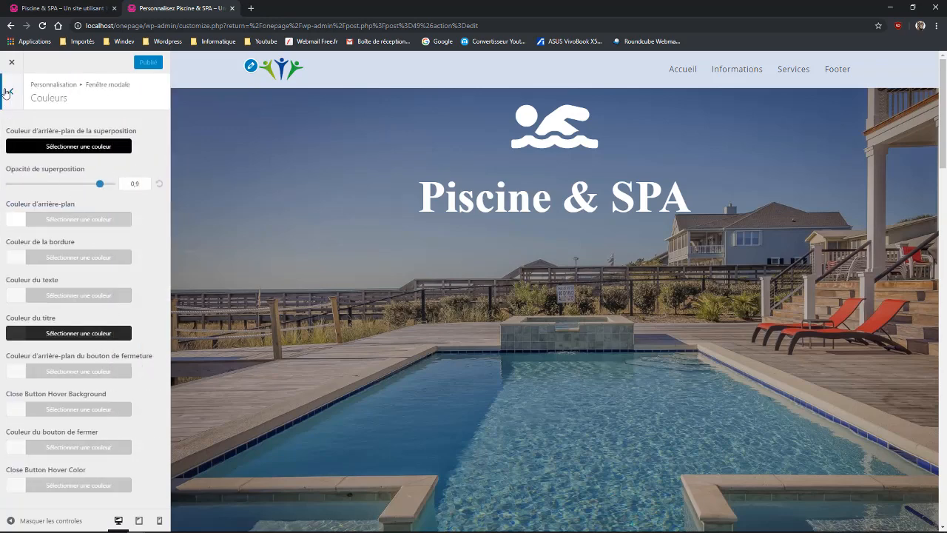
click(8, 91)
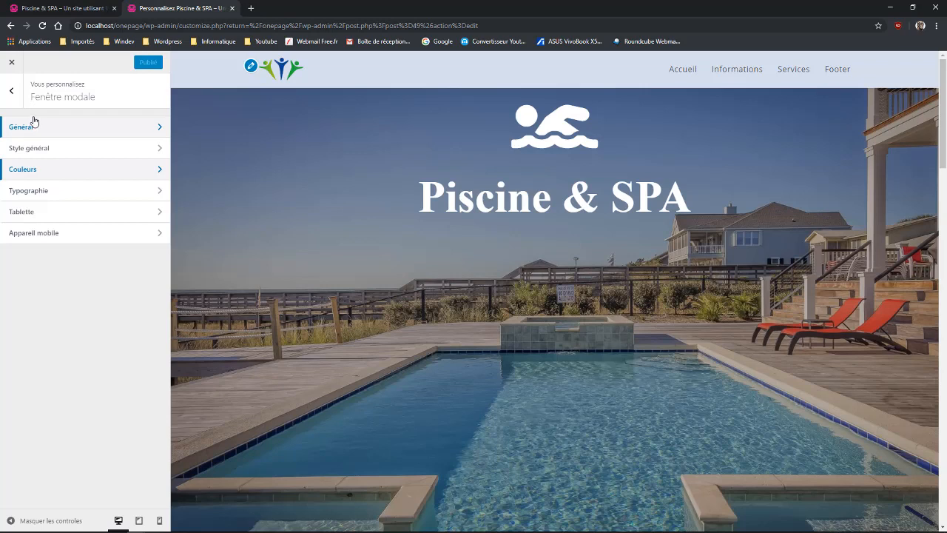
click(12, 92)
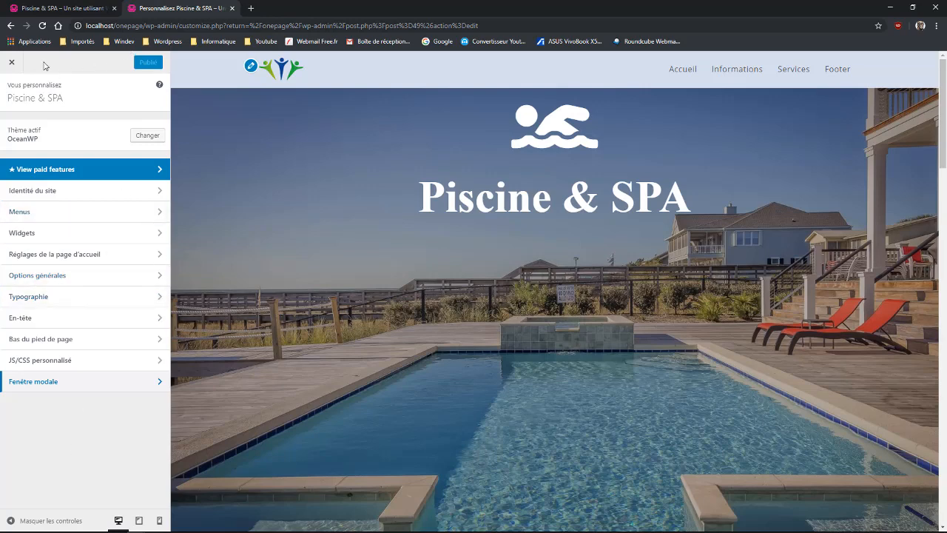
Step: Reload the live site and test the footer's Mention légales link by opening its modal window and closing it again
click(73, 9)
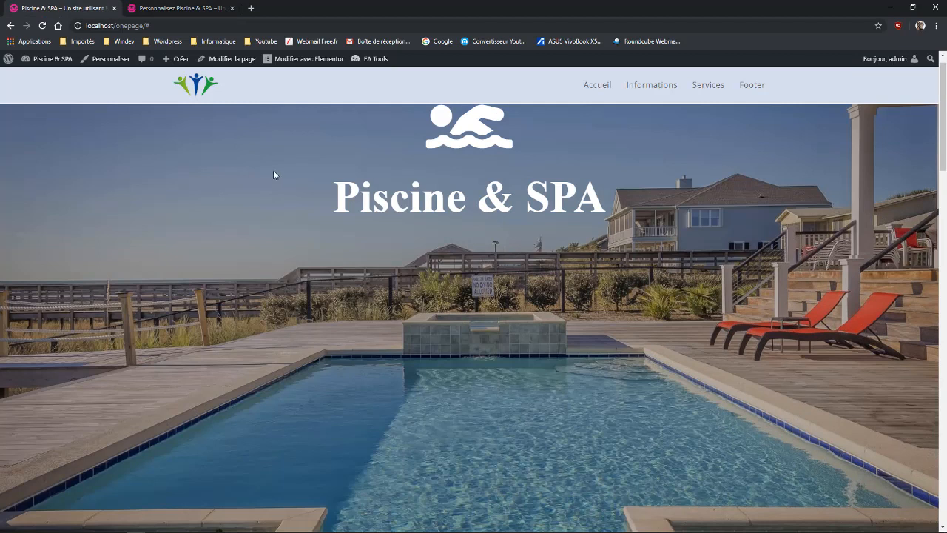
key(F5)
scroll(457, 266, down, 20)
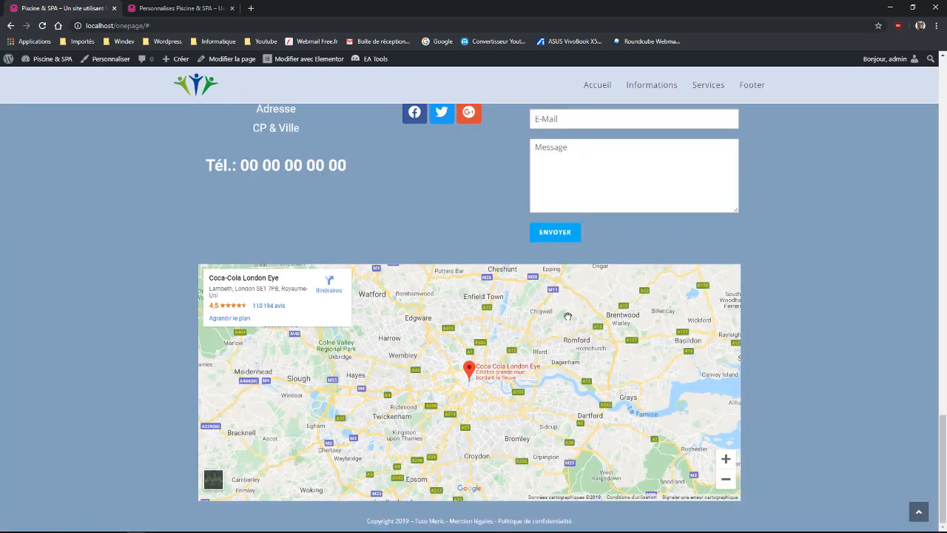
click(473, 521)
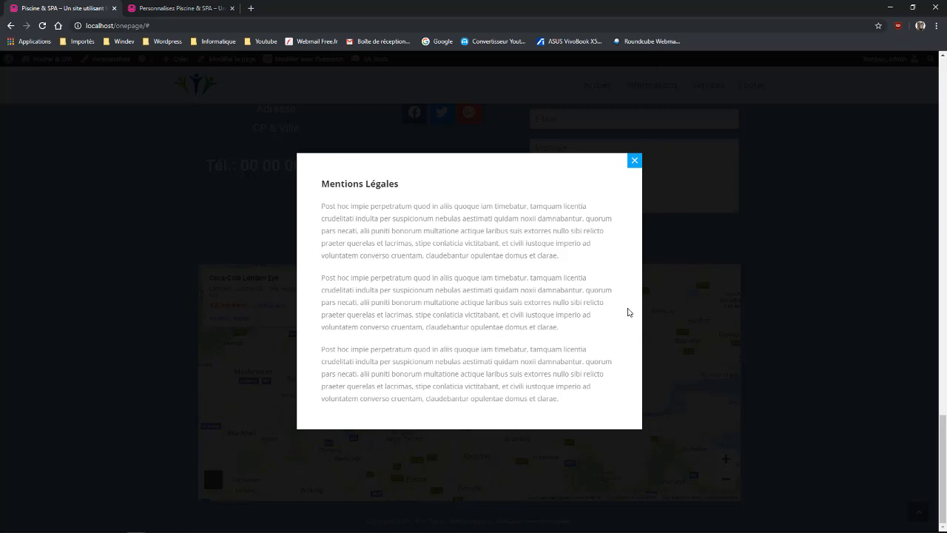
click(635, 163)
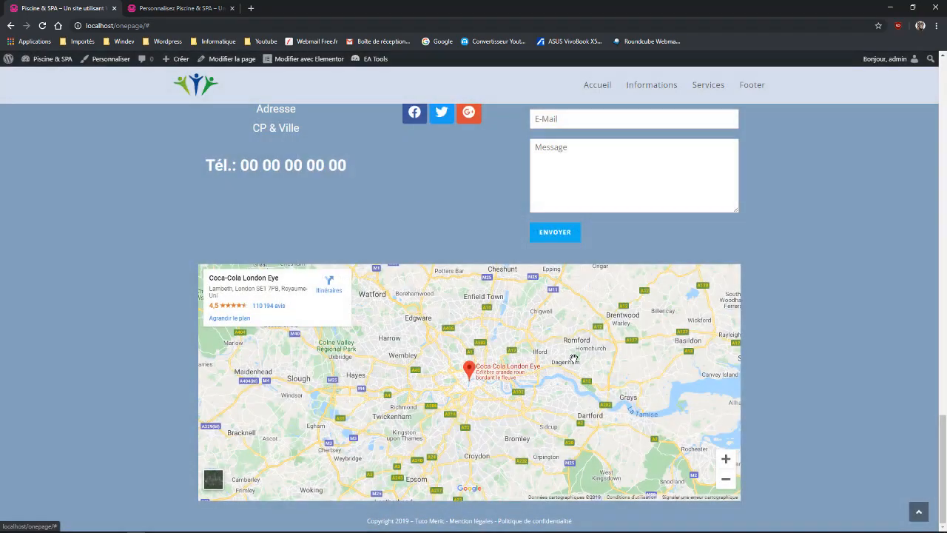
scroll(574, 361, up, 3)
scroll(574, 361, up, 15)
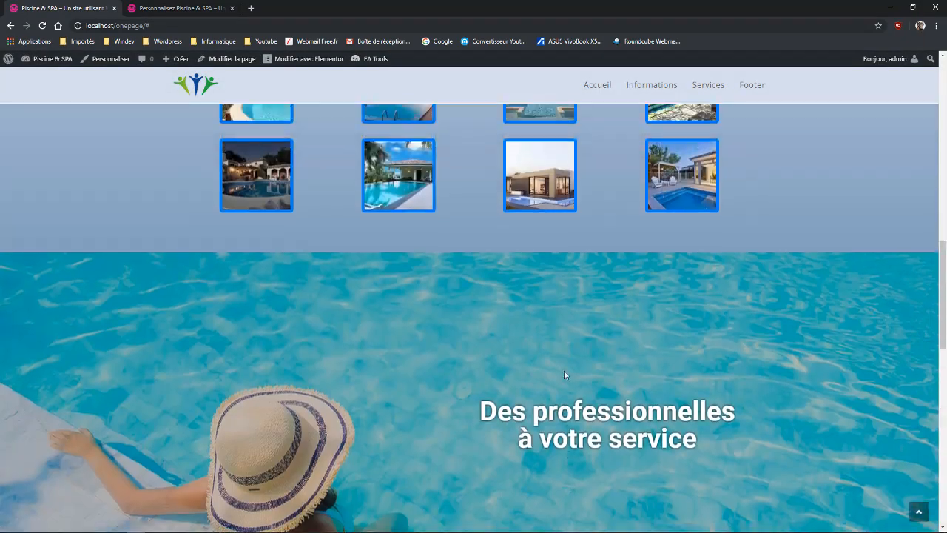